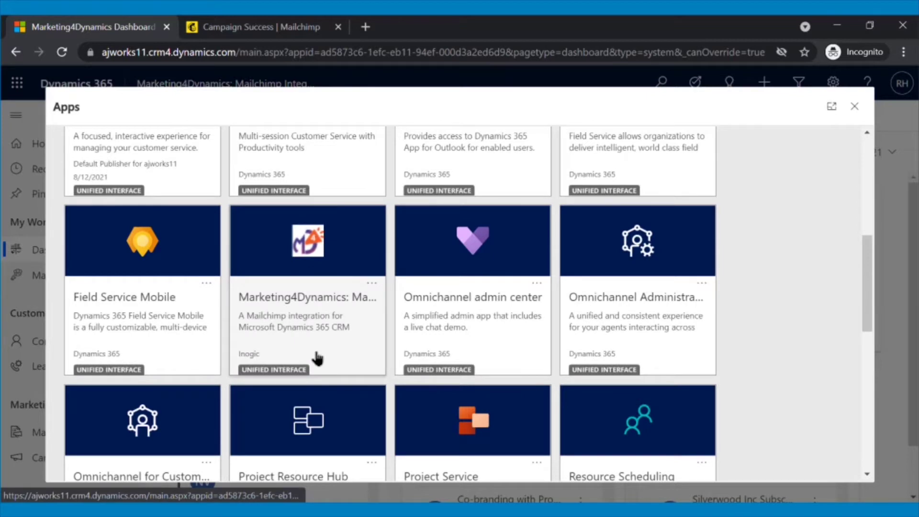
# Step: Open the Marketing4Dynamics app and check the dashboard's date range choices without changing them
pyautogui.click(311, 295)
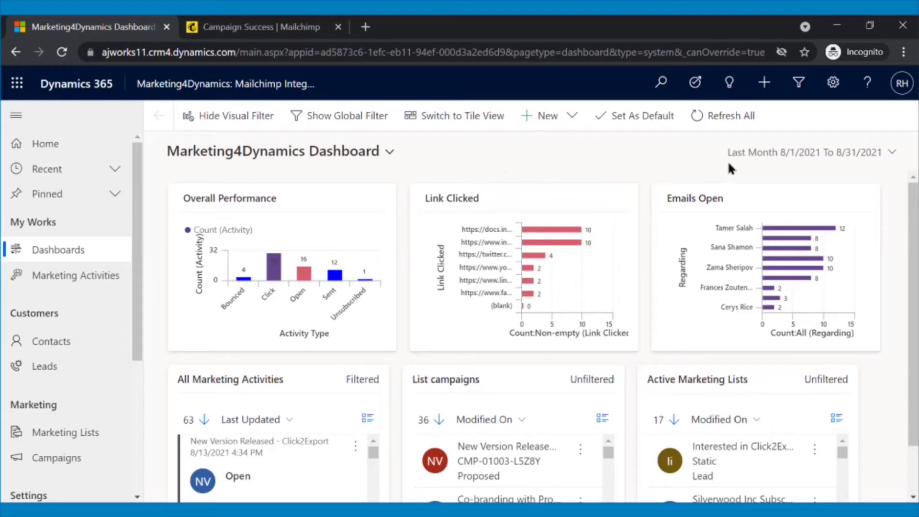
pyautogui.click(889, 159)
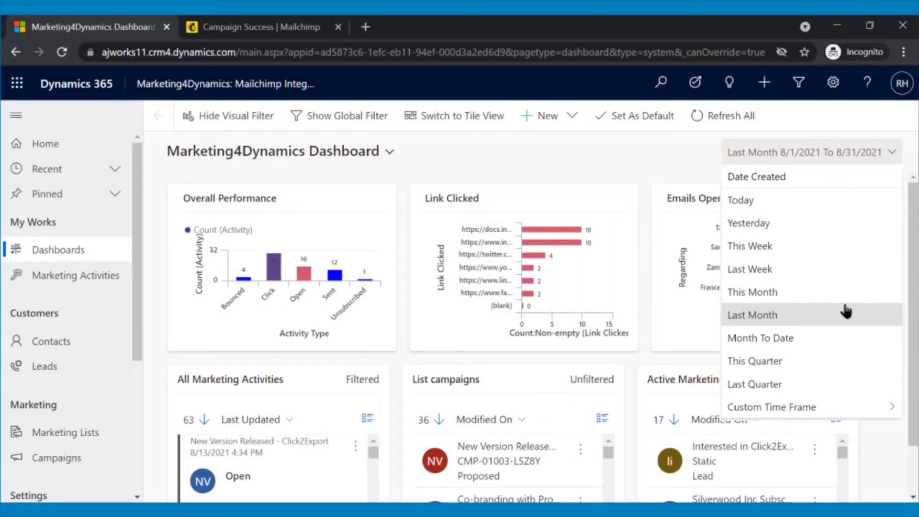
pyautogui.click(499, 172)
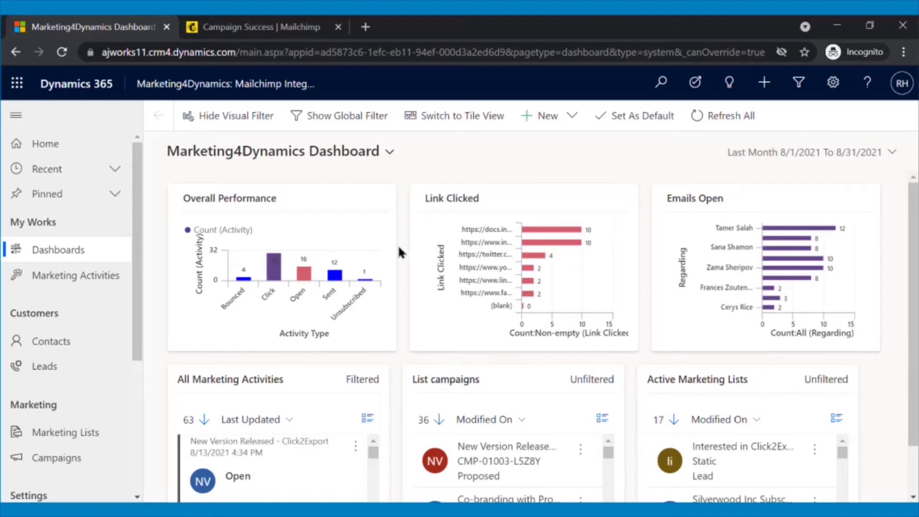
pyautogui.scroll(-1, 398, 244)
pyautogui.scroll(1, 398, 244)
# Step: Toggle the dashboard's visual filter and tile view, then list all 63 marketing activities
pyautogui.click(244, 116)
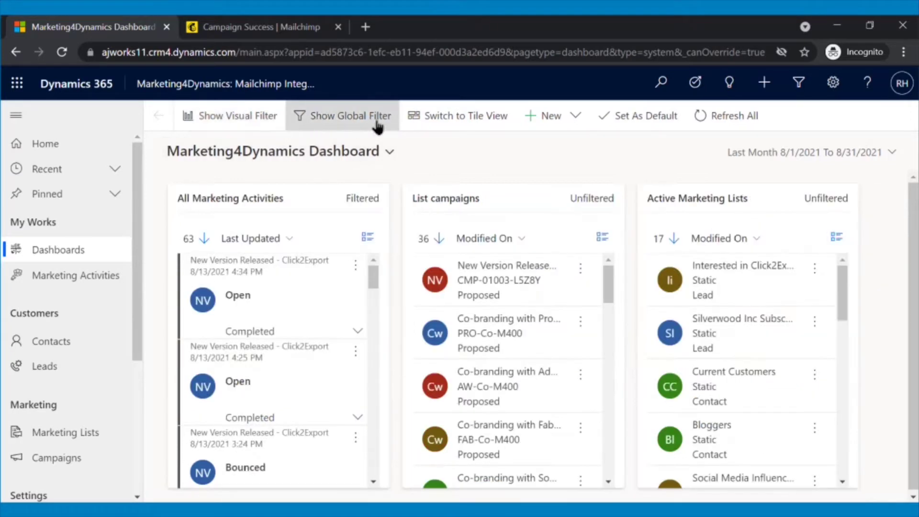
pyautogui.click(446, 117)
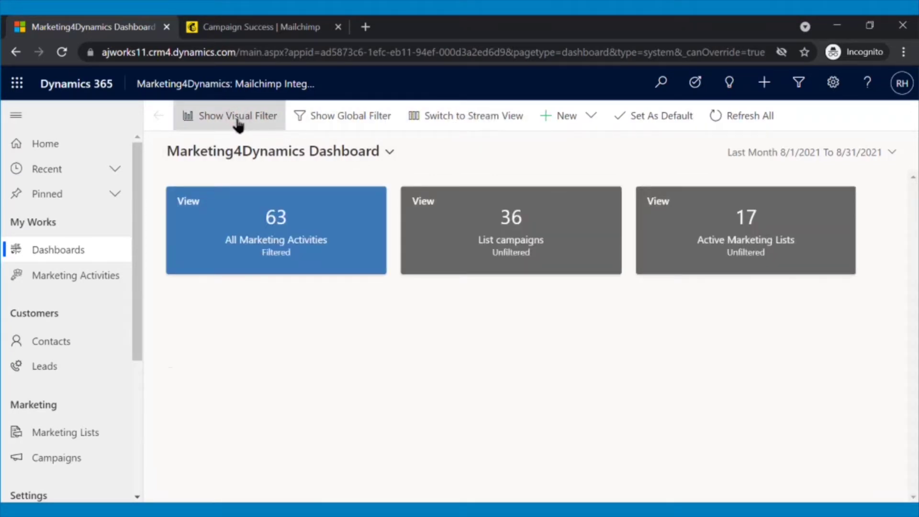
pyautogui.click(237, 116)
pyautogui.click(75, 275)
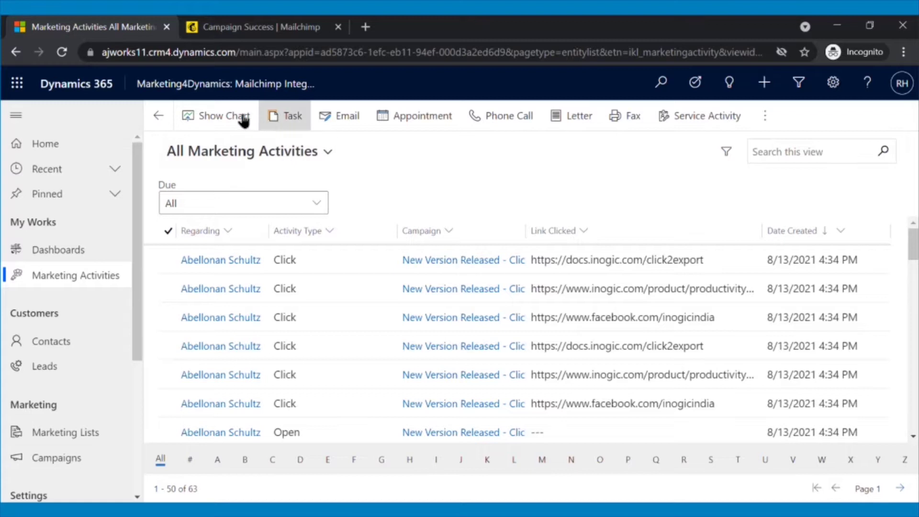
pyautogui.click(224, 116)
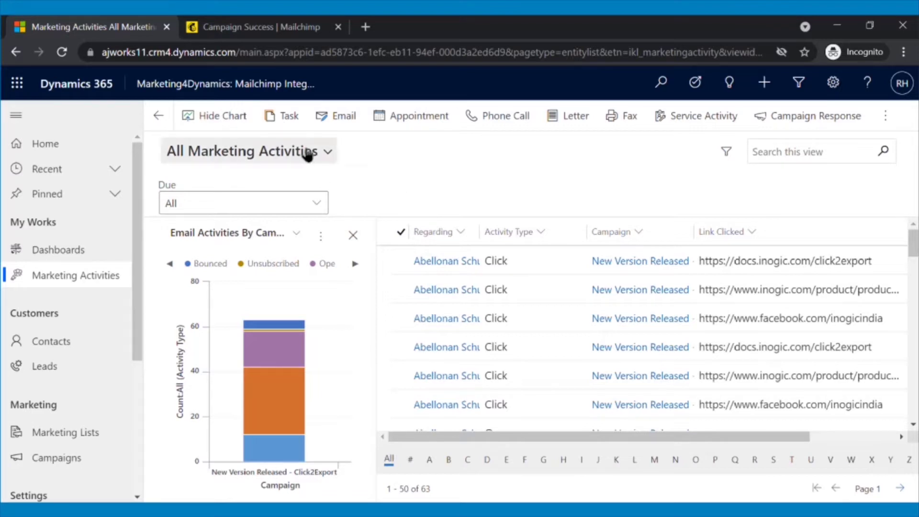
pyautogui.click(309, 152)
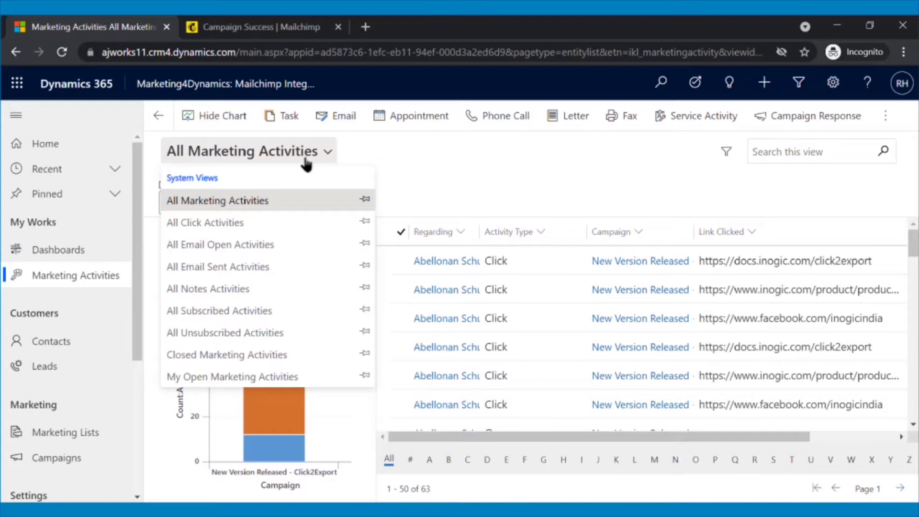
pyautogui.click(295, 223)
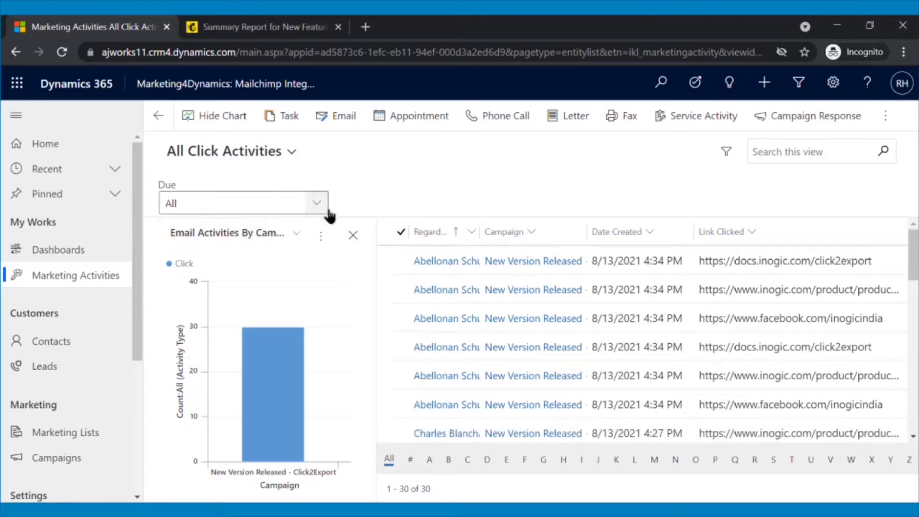
pyautogui.click(298, 232)
pyautogui.click(294, 302)
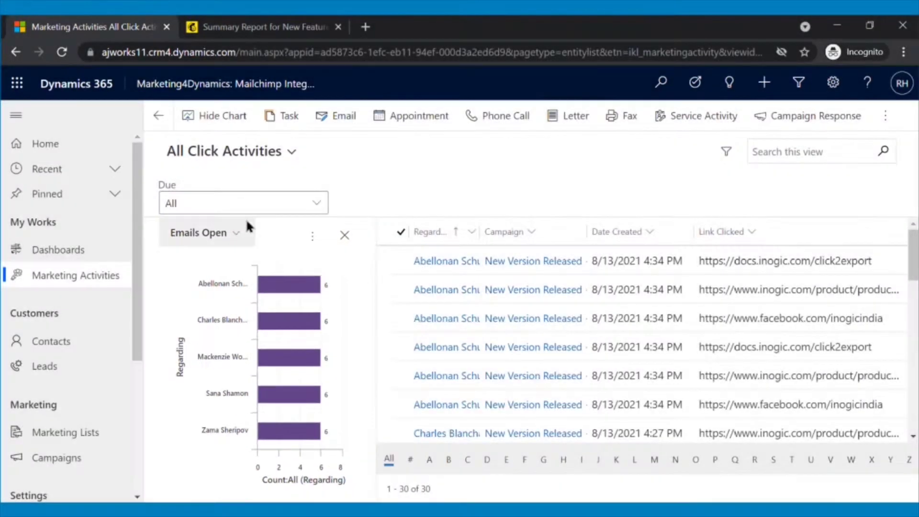
pyautogui.click(237, 232)
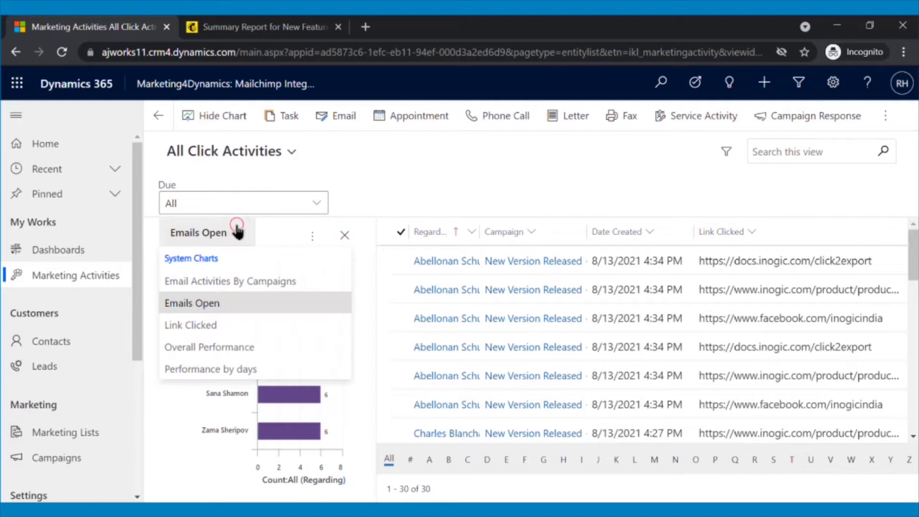
pyautogui.click(209, 325)
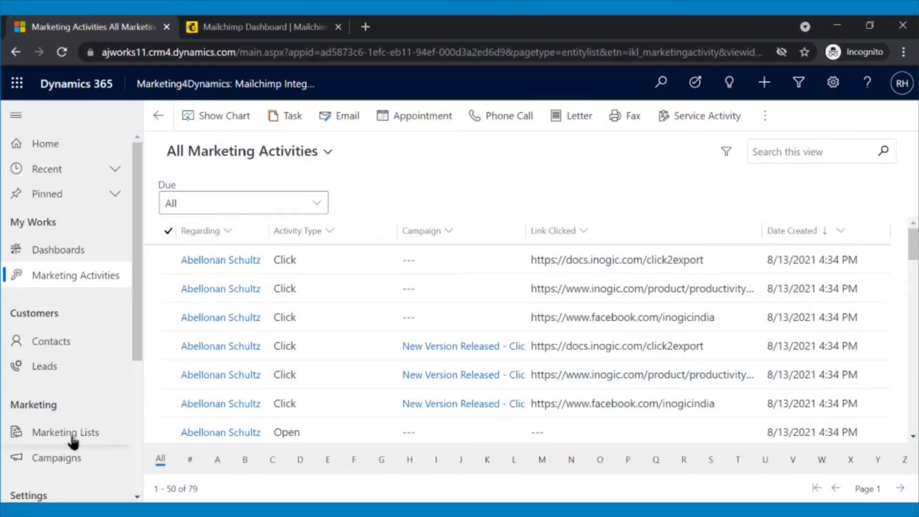
# Step: Show the New Version Released - Click2Export campaign statistics: 100% opens, 83.3% clicks
pyautogui.click(56, 457)
pyautogui.scroll(-2, 391, 293)
pyautogui.scroll(-3, 390, 293)
pyautogui.scroll(-3, 391, 293)
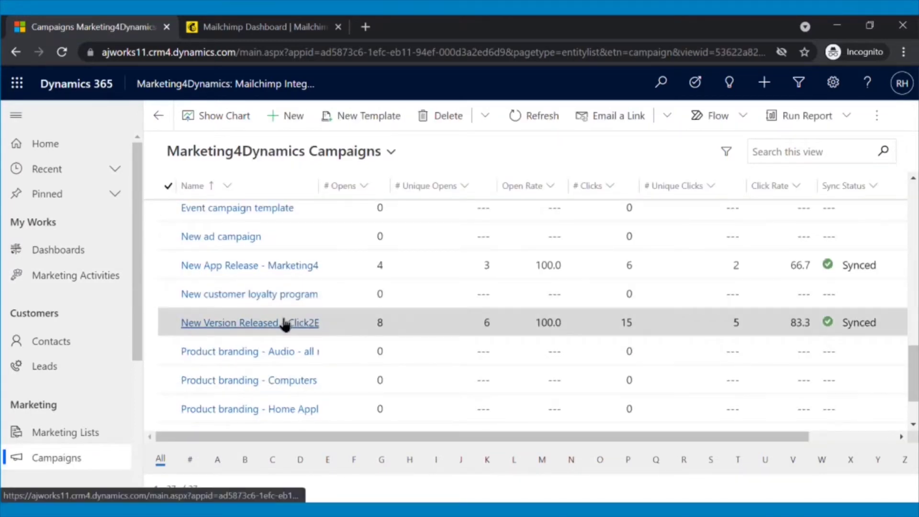
pyautogui.click(285, 322)
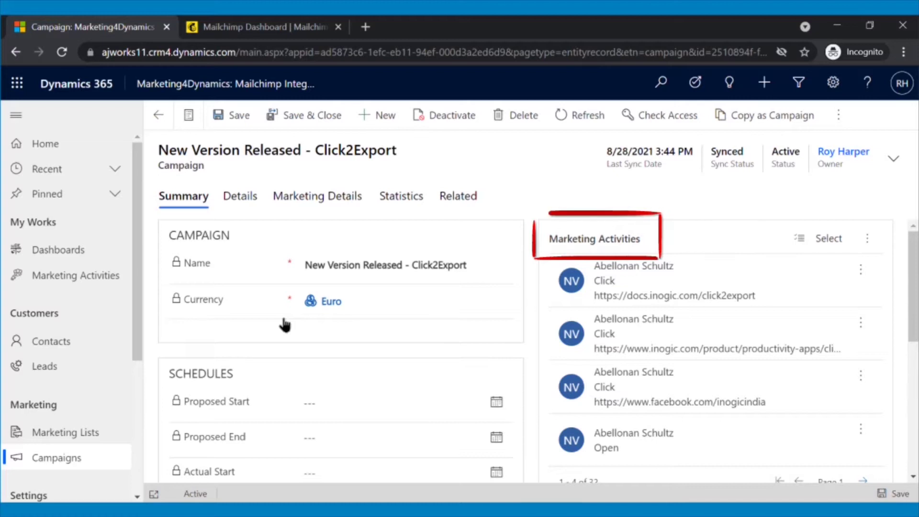
pyautogui.scroll(-4, 526, 224)
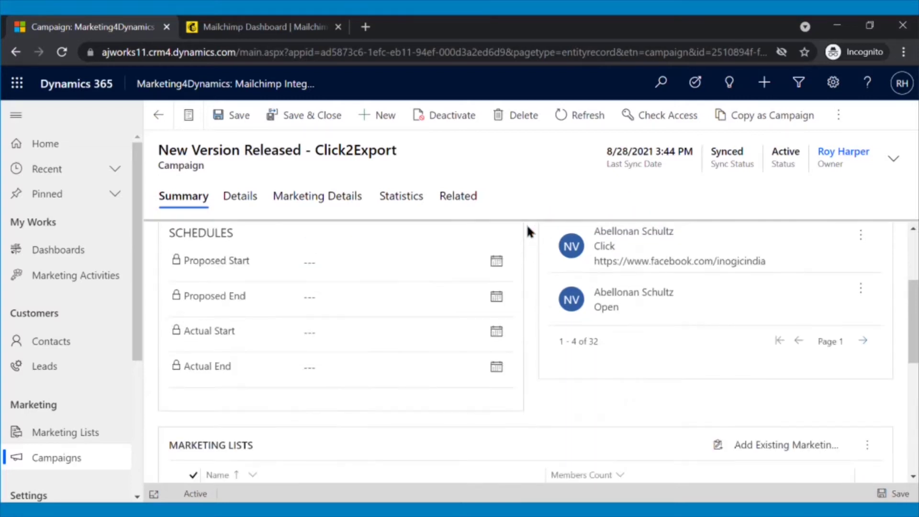
pyautogui.scroll(-3, 526, 223)
pyautogui.scroll(-3, 526, 224)
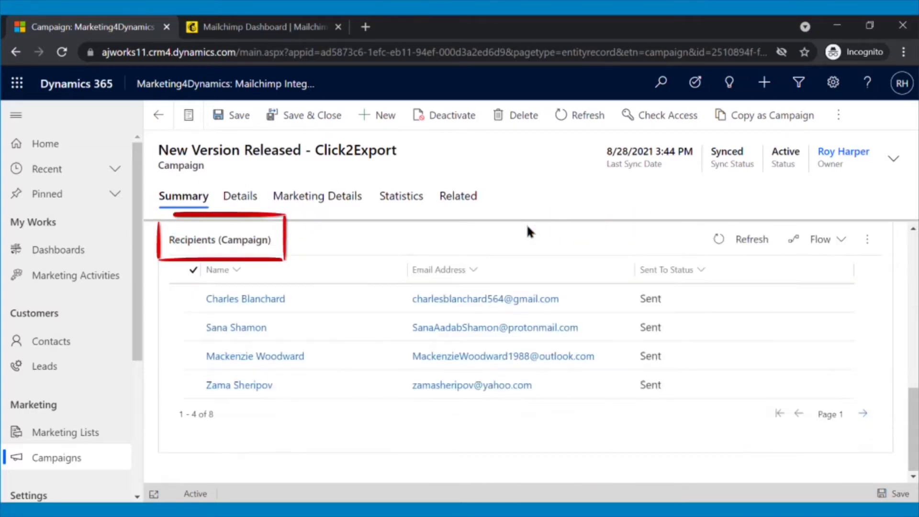
pyautogui.scroll(8, 527, 224)
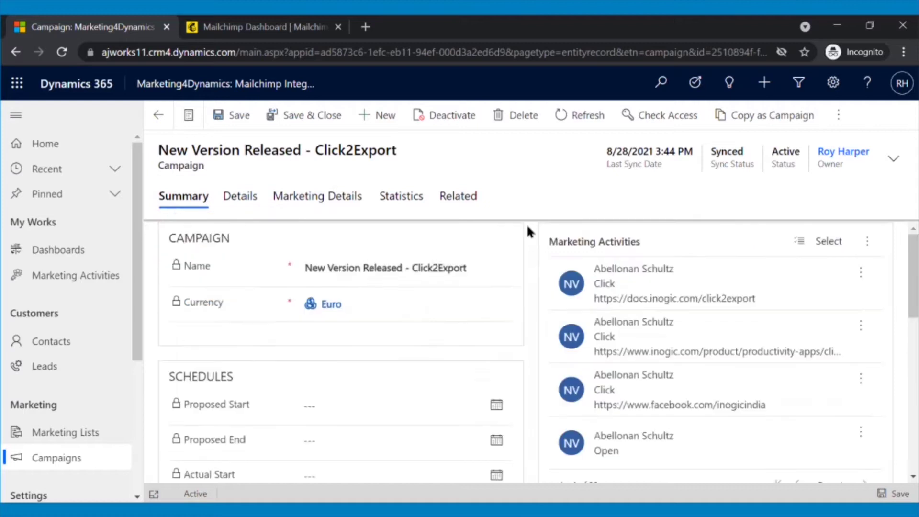
pyautogui.click(402, 200)
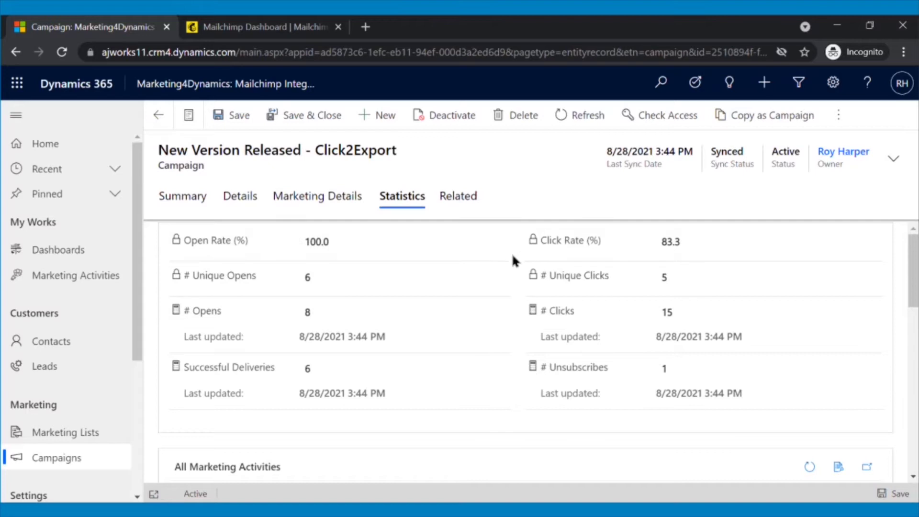
# Step: Open Mailchimp's New Version Released - Click2Export report showing 8 recipients and check its activity options
pyautogui.click(263, 27)
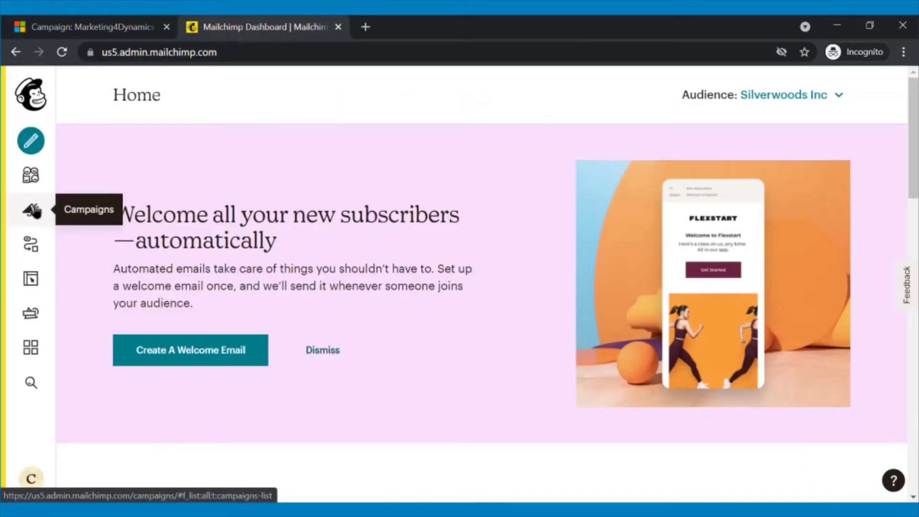
pyautogui.click(31, 210)
pyautogui.click(84, 202)
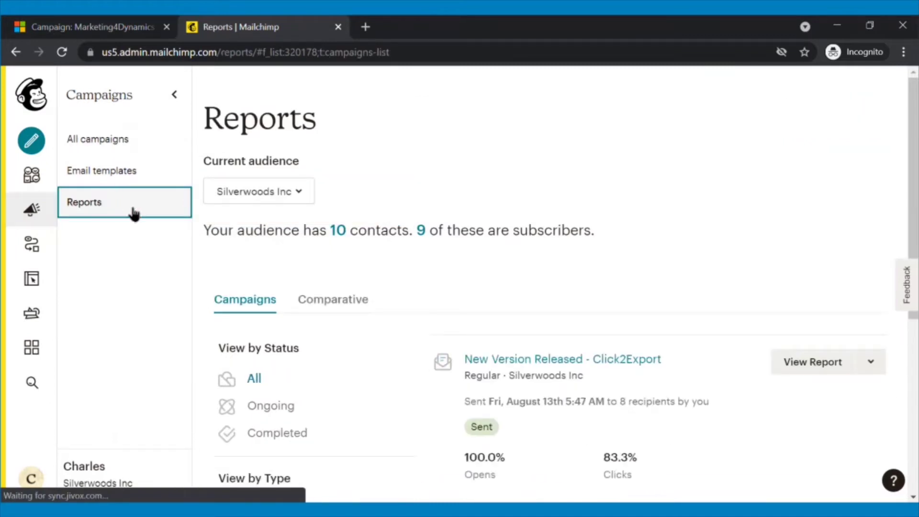
pyautogui.click(551, 360)
pyautogui.click(316, 214)
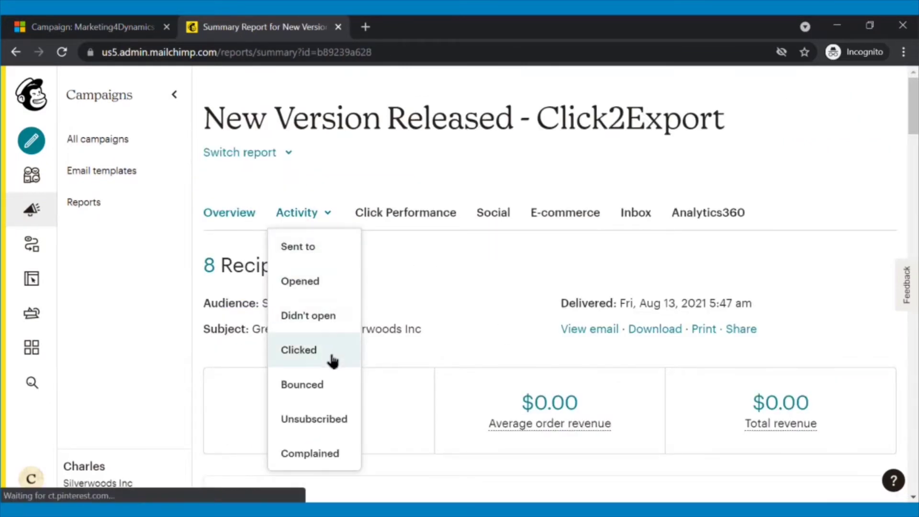
pyautogui.click(463, 332)
# Step: Review the campaign's enlarged overall performance and email-open charts, then enlarge All Click Activities
pyautogui.hotkey('ctrl', 'Tab')
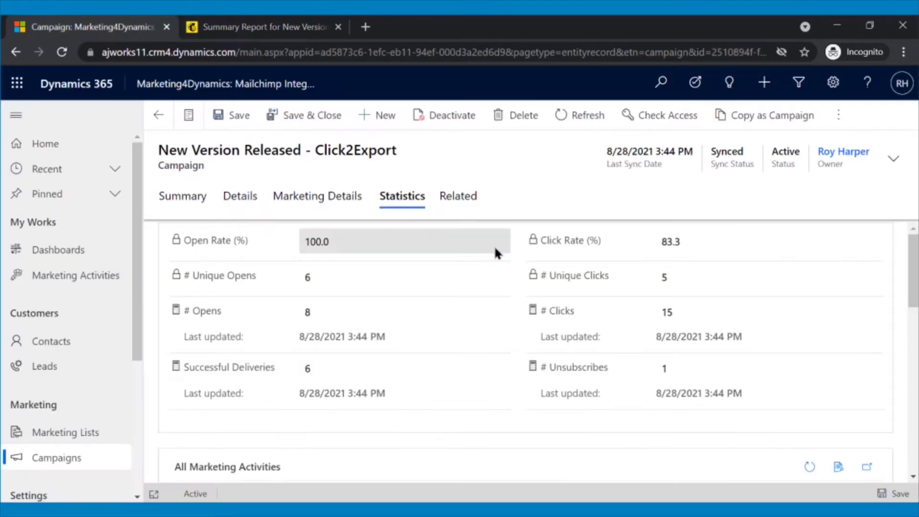
pyautogui.scroll(-5, 512, 269)
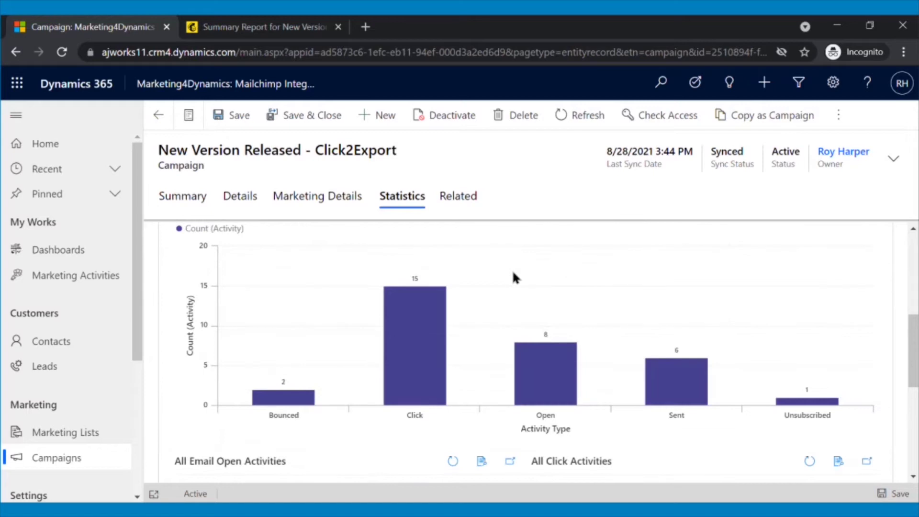
pyautogui.scroll(1, 512, 268)
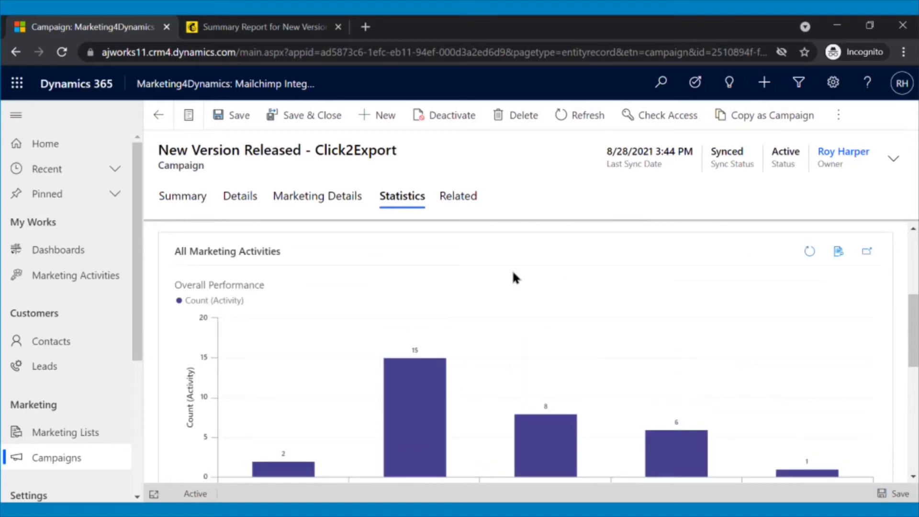
pyautogui.click(869, 250)
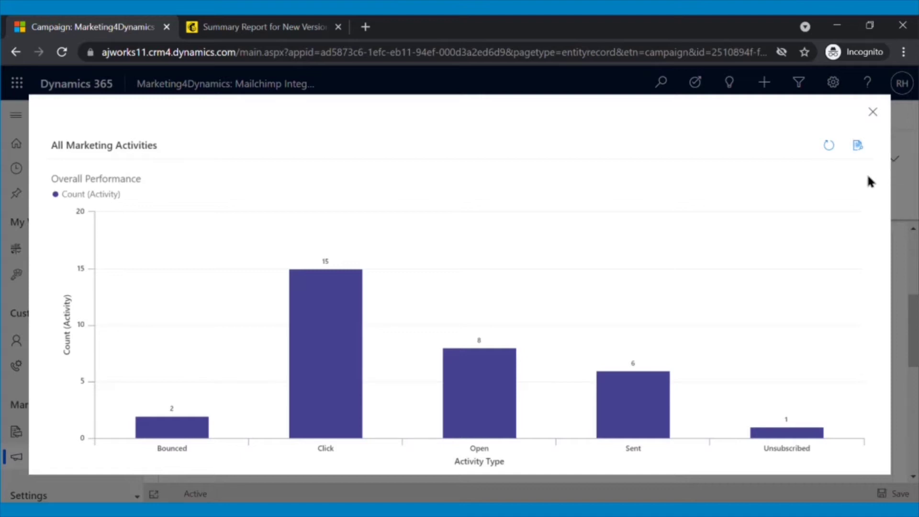
pyautogui.click(873, 112)
pyautogui.scroll(-3, 558, 322)
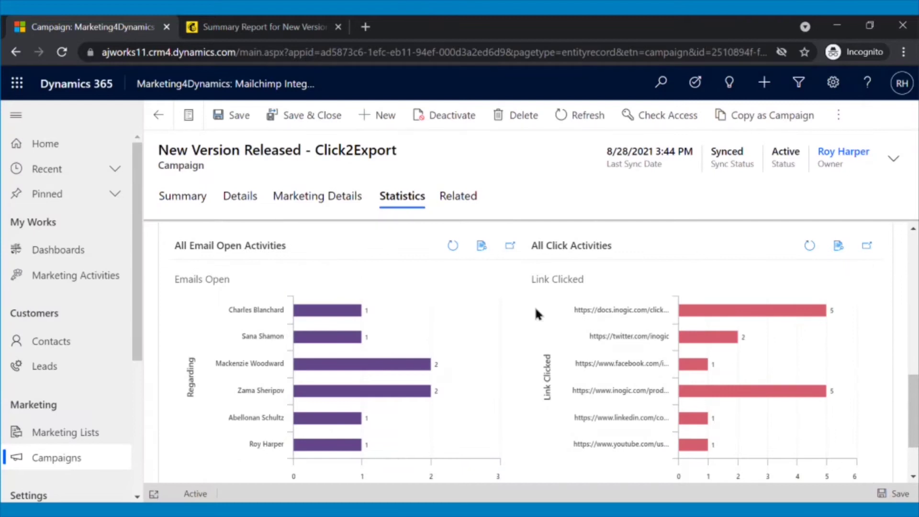
pyautogui.click(511, 246)
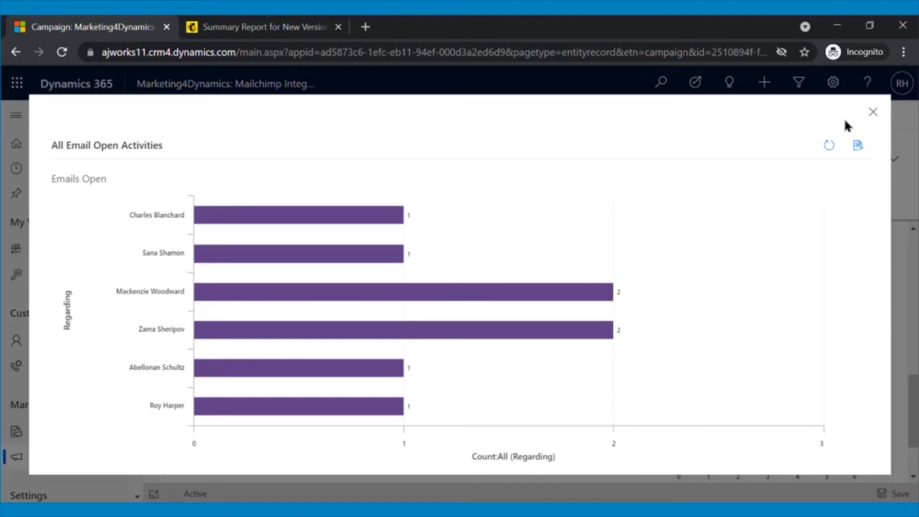
pyautogui.click(874, 115)
pyautogui.click(866, 249)
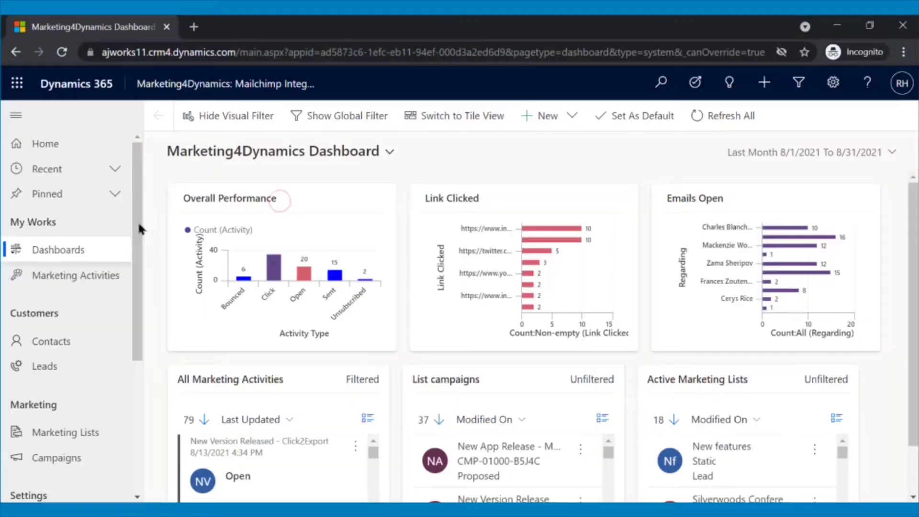
pyautogui.scroll(-3, 140, 226)
# Step: Connect Marketing4Dynamics to the Wise Solutions Mailchimp account with the pasted API URL and key
pyautogui.click(86, 384)
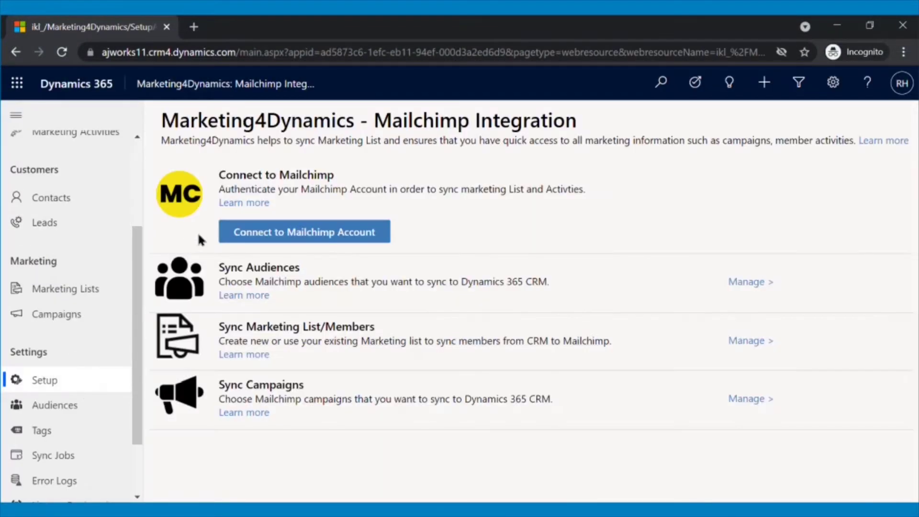
pyautogui.click(268, 238)
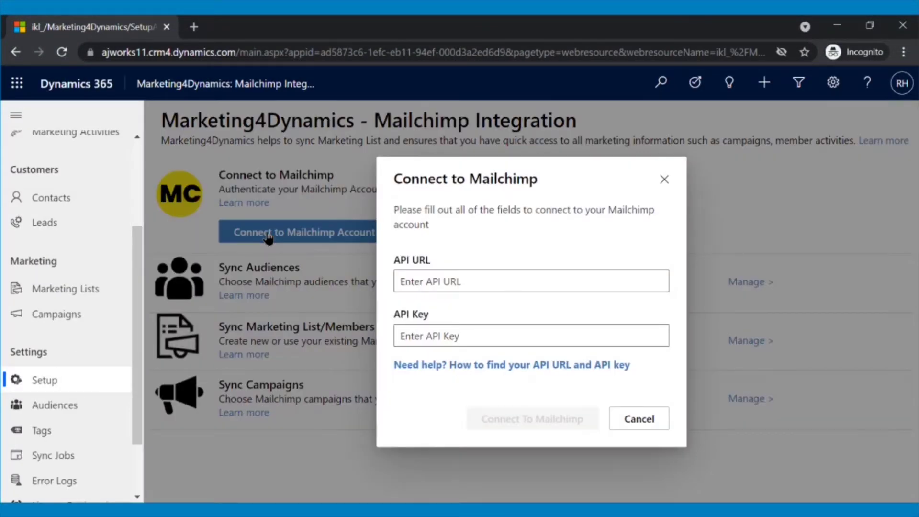
pyautogui.click(488, 280)
pyautogui.hotkey('ctrl', 'v')
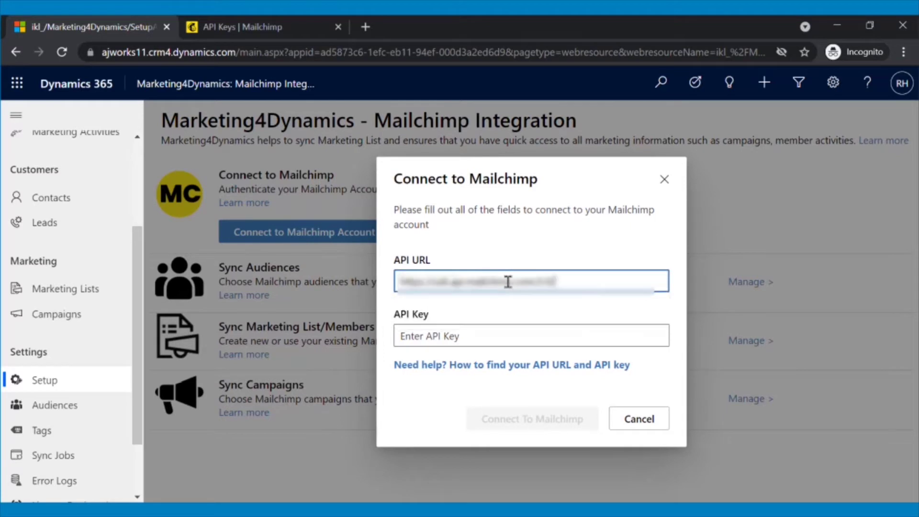
pyautogui.click(491, 335)
pyautogui.hotkey('ctrl', 'v')
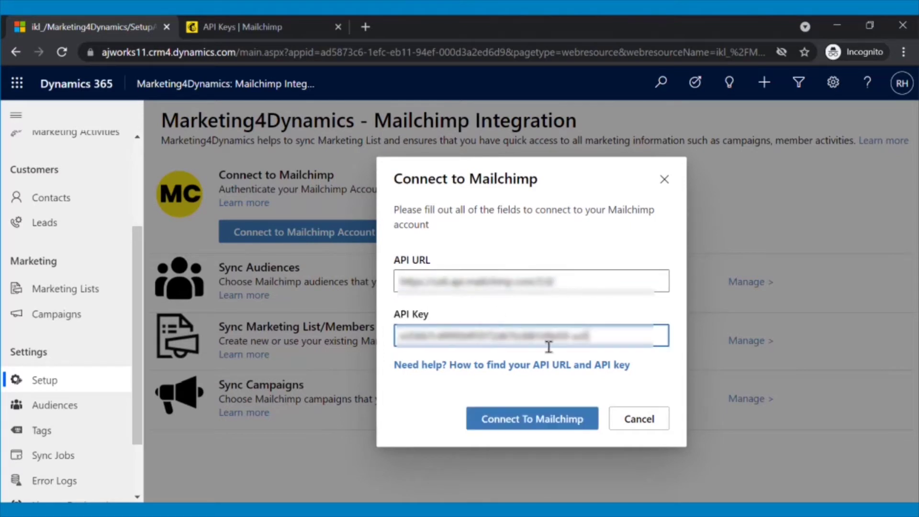
pyautogui.click(532, 419)
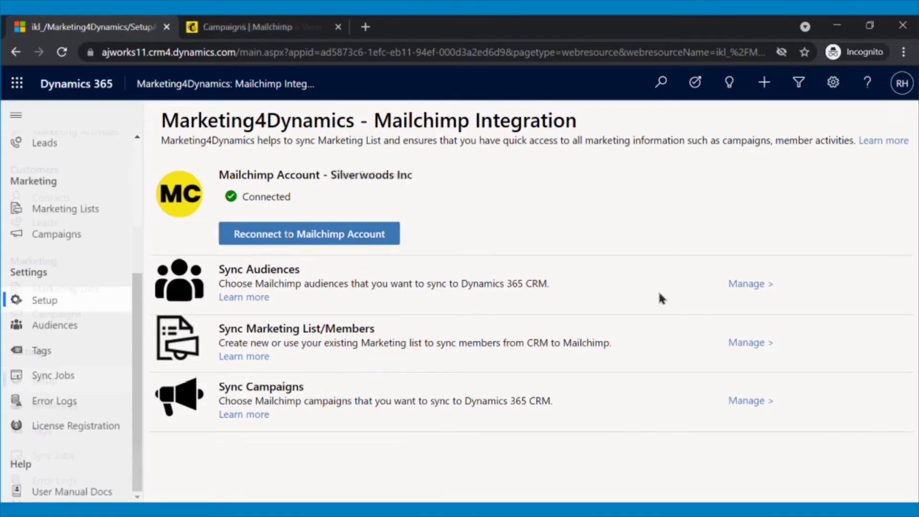
# Step: Link the Silverwoods Inc audience to the Silverwood Inc Subscribers list and start its sync
pyautogui.click(747, 283)
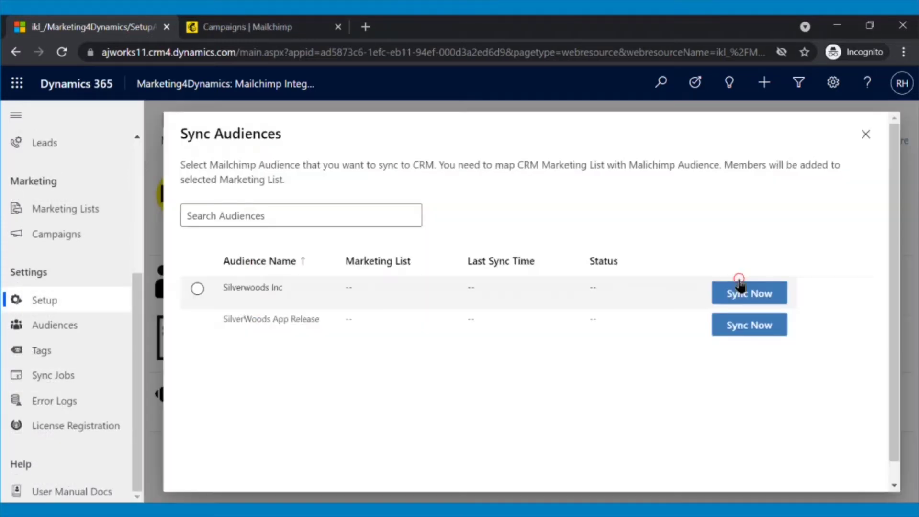
pyautogui.click(373, 288)
pyautogui.click(375, 292)
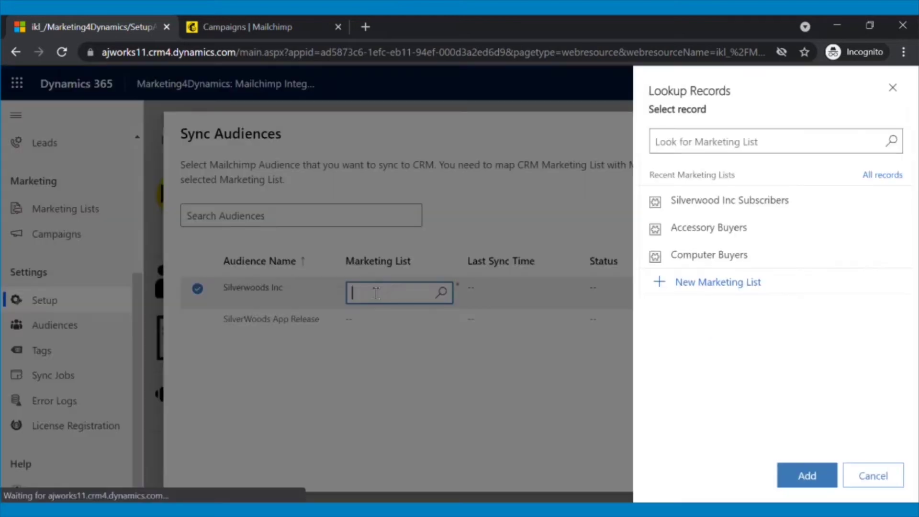
pyautogui.click(721, 200)
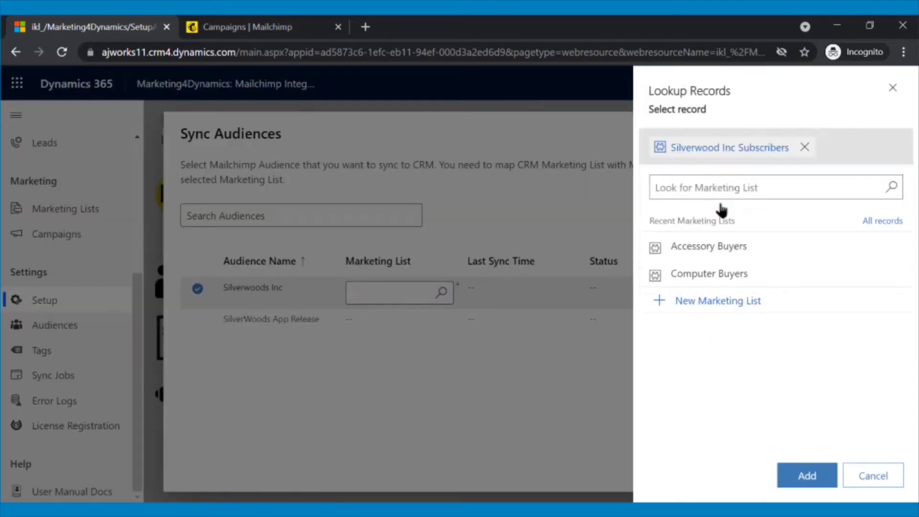
pyautogui.click(807, 475)
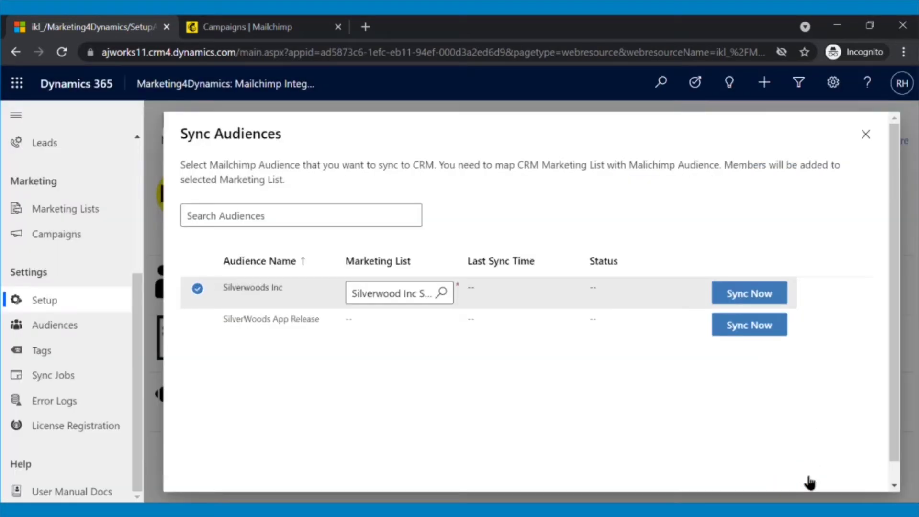
pyautogui.click(732, 296)
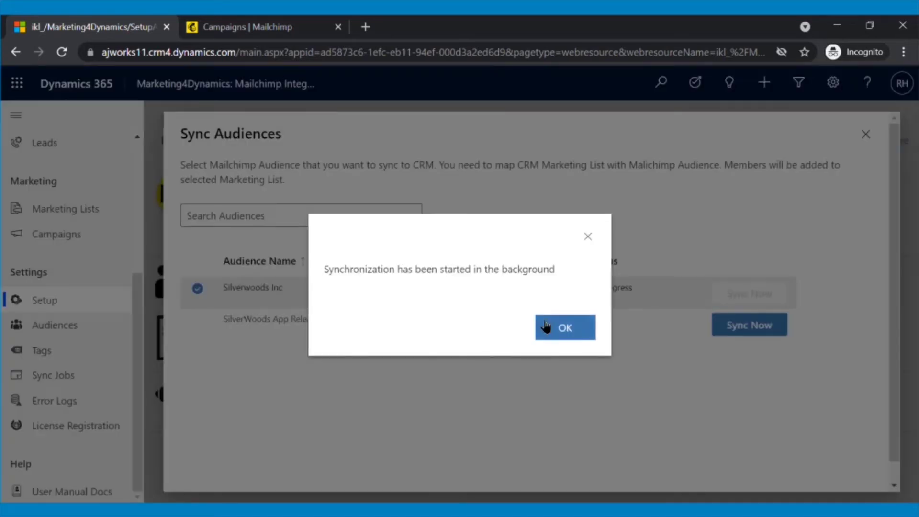
pyautogui.click(557, 326)
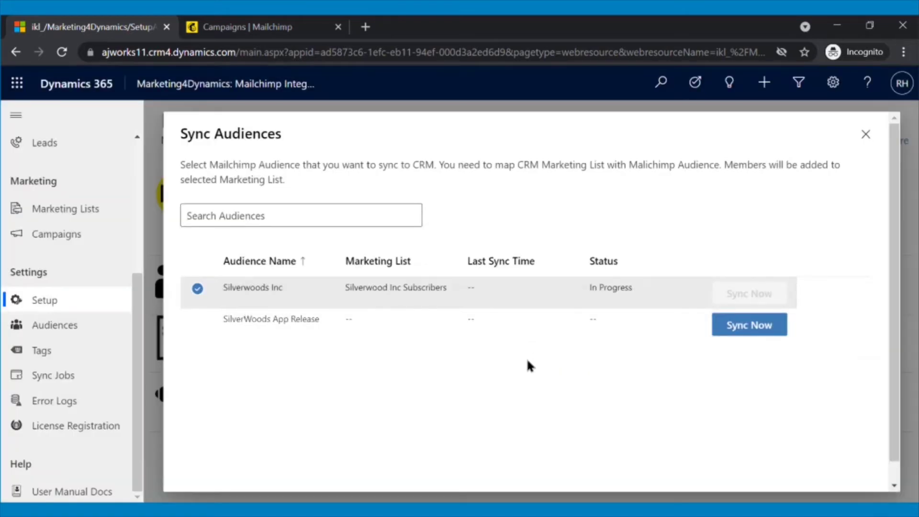
pyautogui.click(864, 134)
# Step: Review synced audiences and 14 tags, then show Marketing Lists with Silverwood Inc Subscribers' 15 members
pyautogui.click(55, 324)
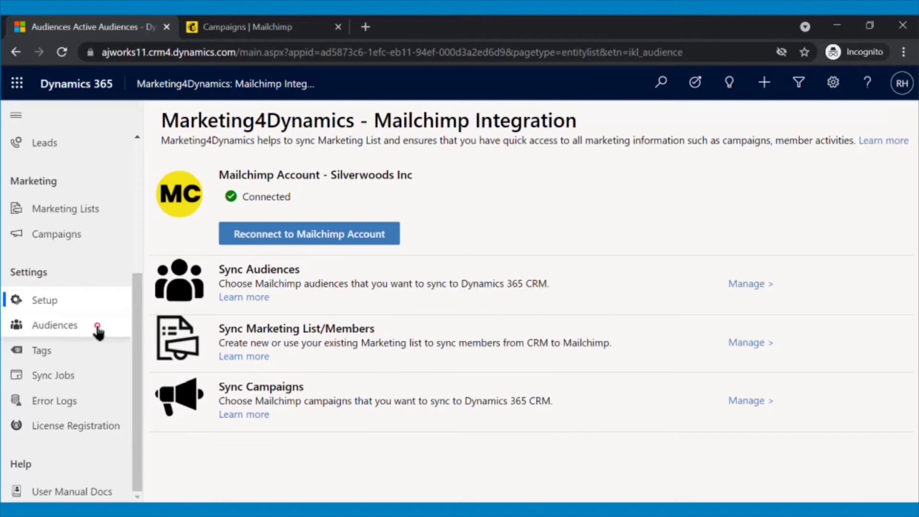
pyautogui.click(42, 350)
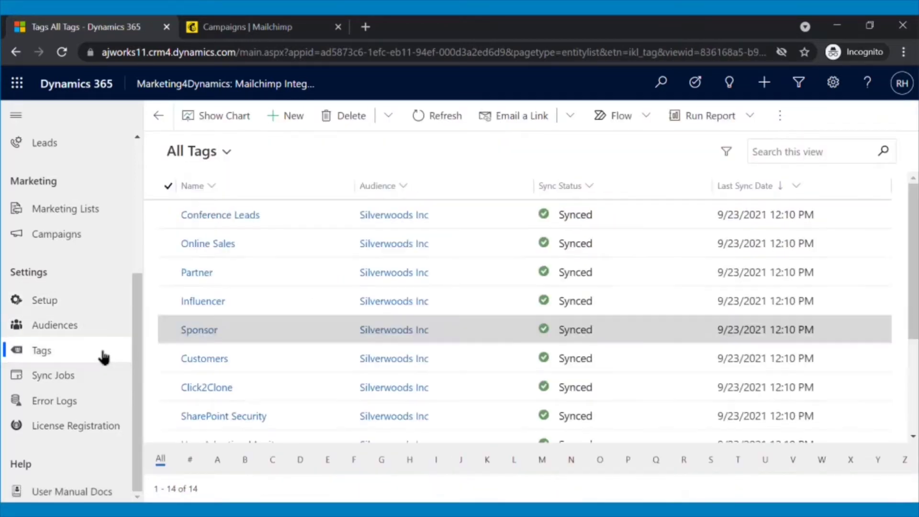
pyautogui.scroll(-3, 292, 371)
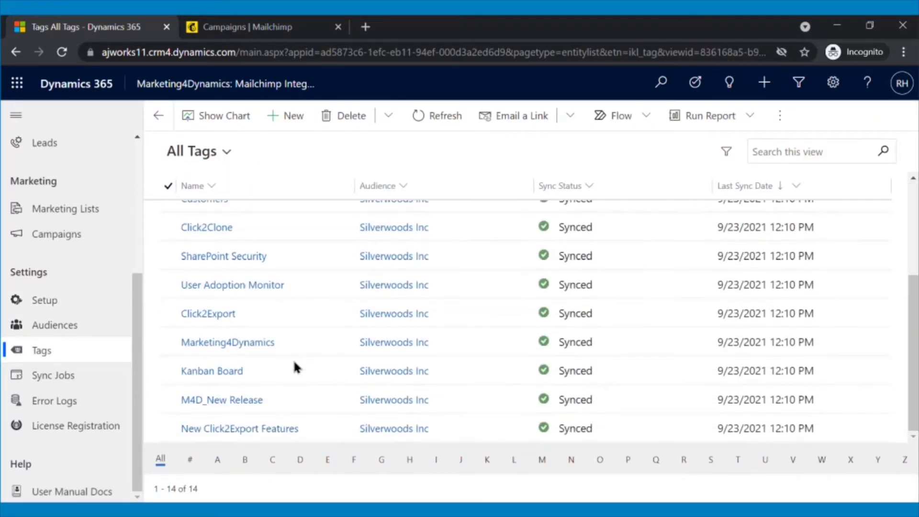
pyautogui.scroll(3, 294, 367)
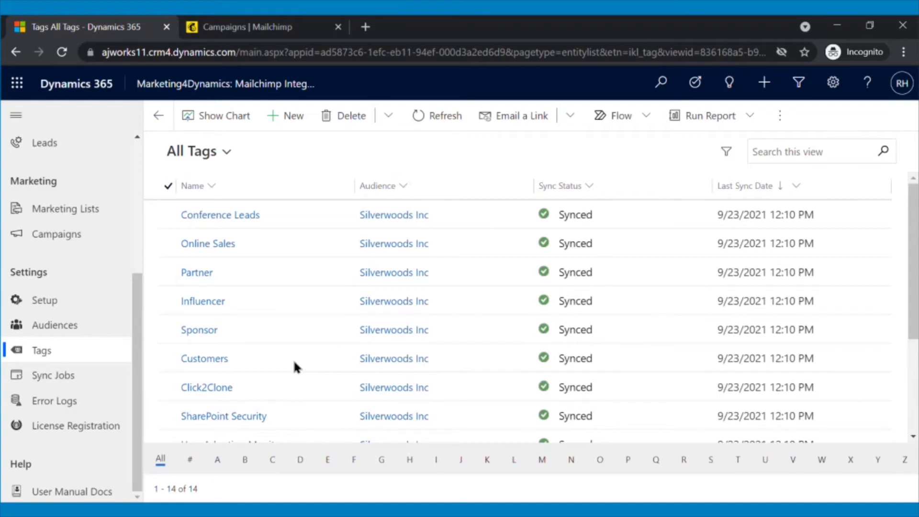
pyautogui.scroll(3, 72, 324)
pyautogui.click(106, 297)
pyautogui.scroll(-5, 350, 302)
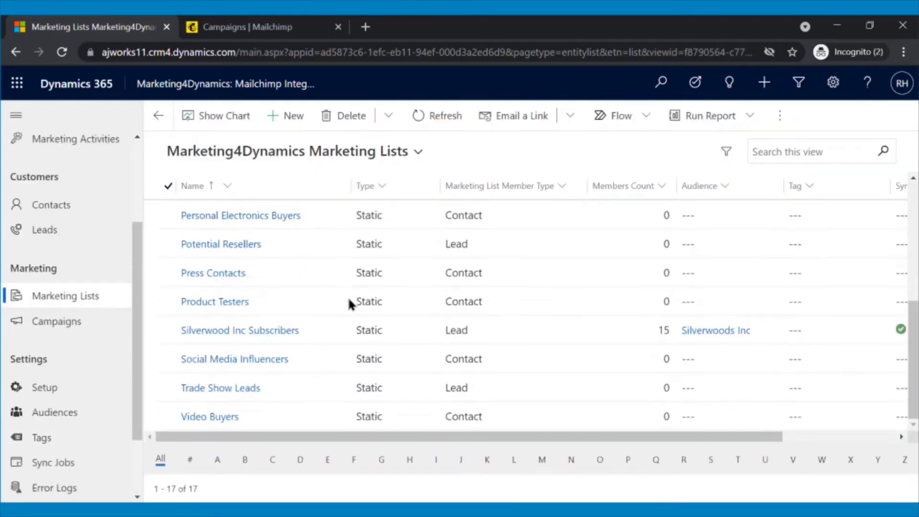
# Step: Check Silverwood Inc Subscribers' synced members and summary, then return to the integration setup page
pyautogui.click(240, 331)
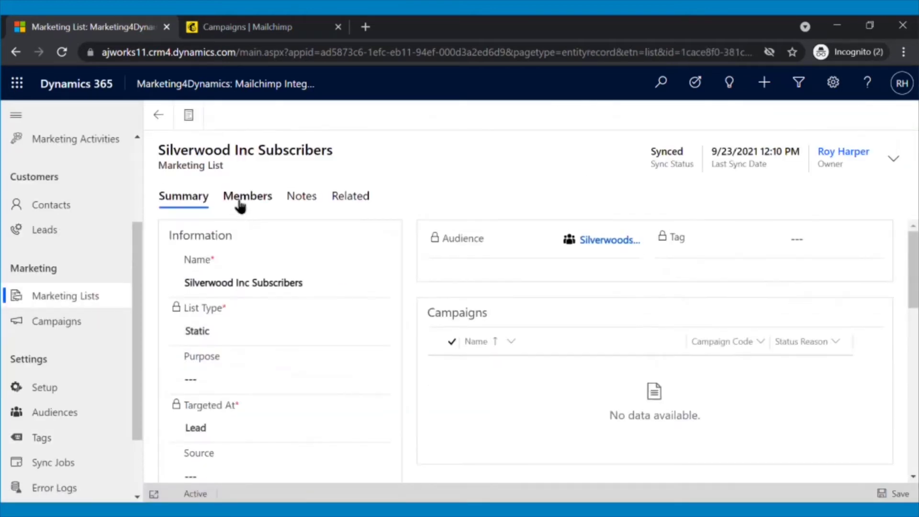
pyautogui.click(247, 196)
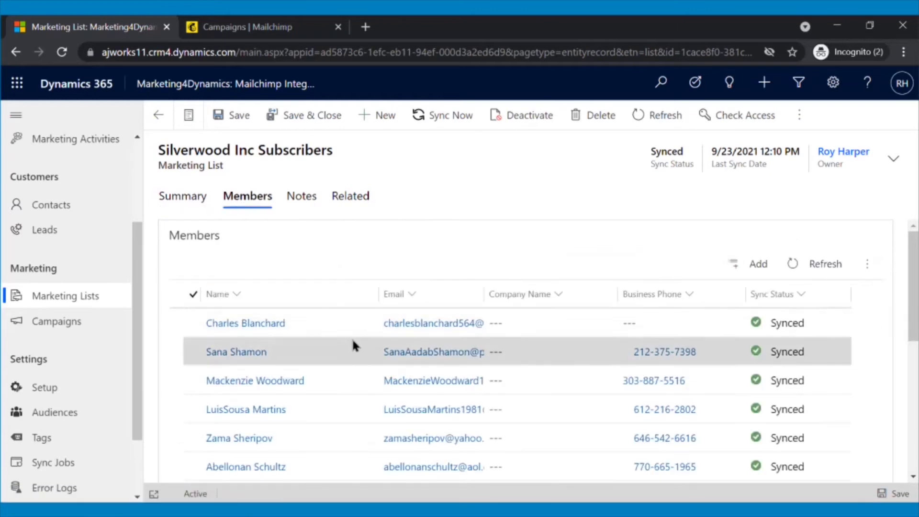
pyautogui.click(184, 196)
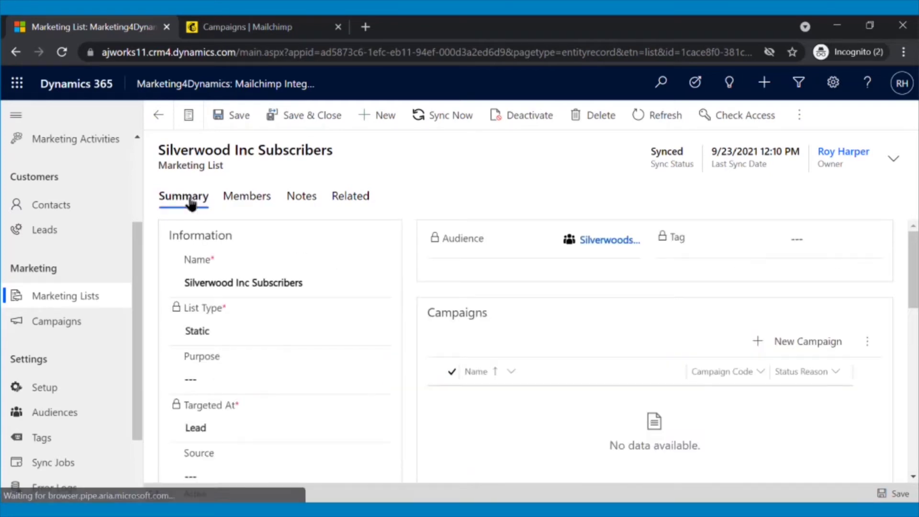
pyautogui.click(87, 392)
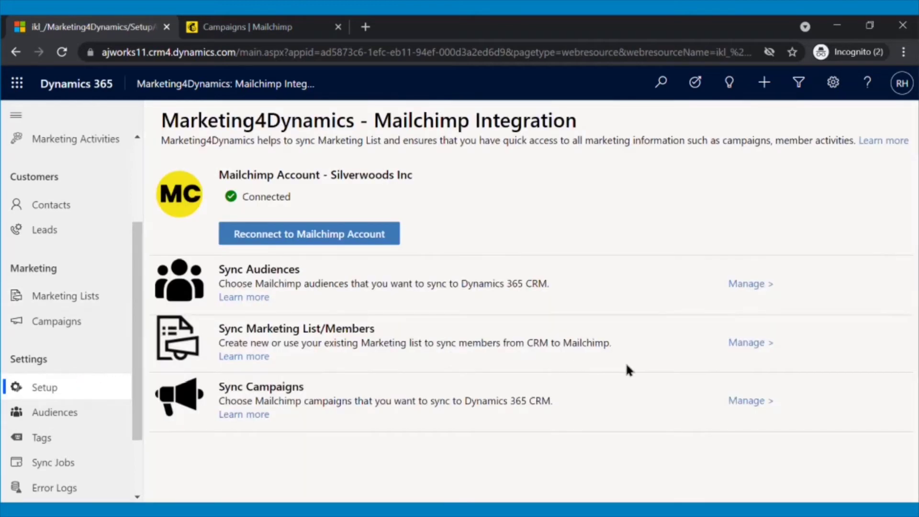
# Step: Sync the New Version Released - Click2Export campaign with 30-day activity auto-sync
pyautogui.click(743, 402)
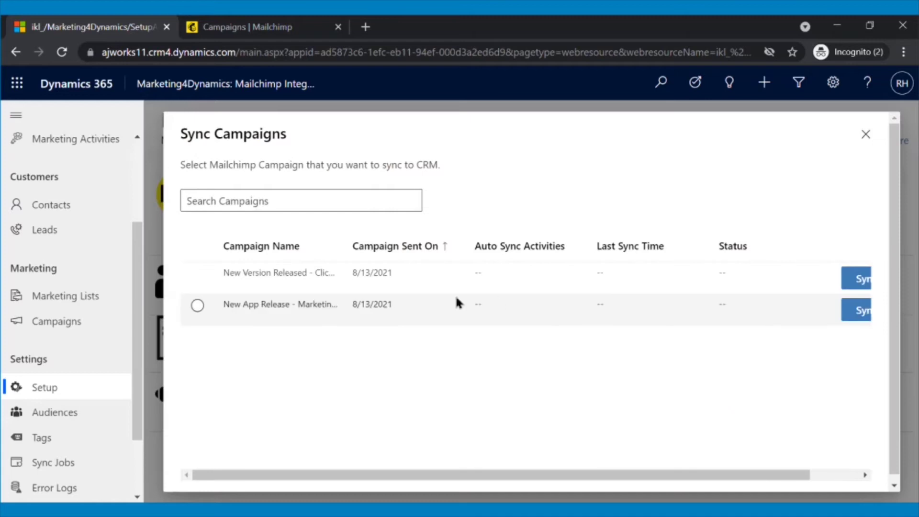
pyautogui.click(198, 273)
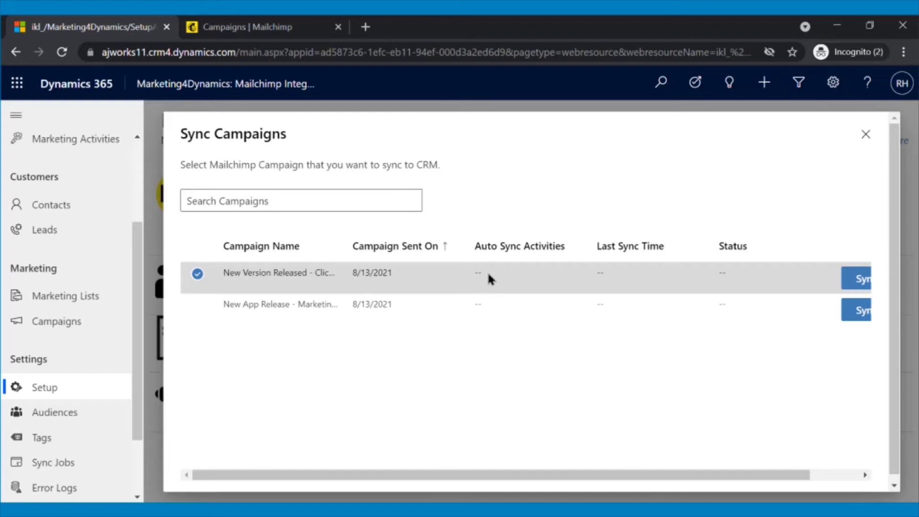
pyautogui.click(509, 277)
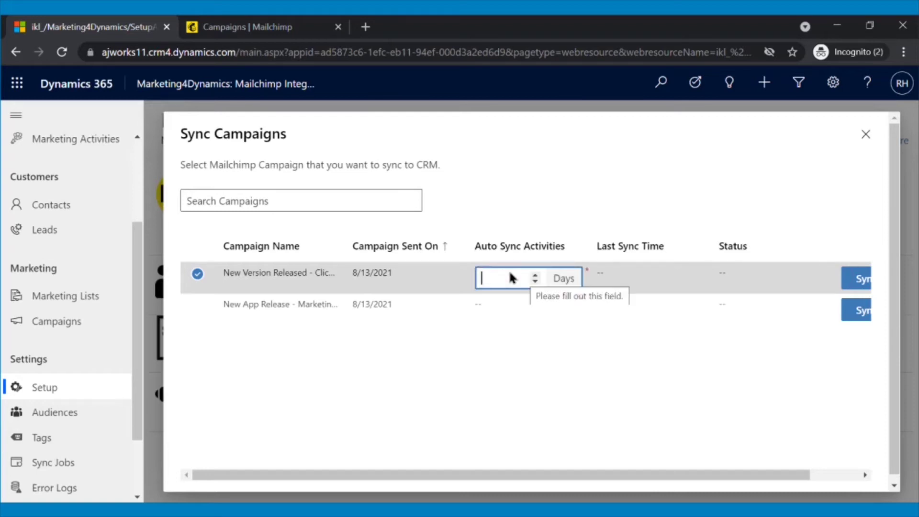
pyautogui.write('30')
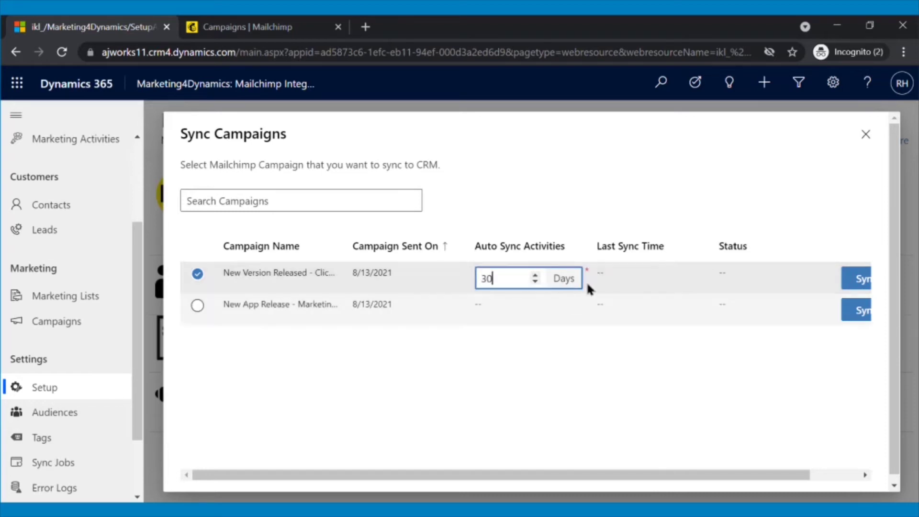
pyautogui.click(622, 276)
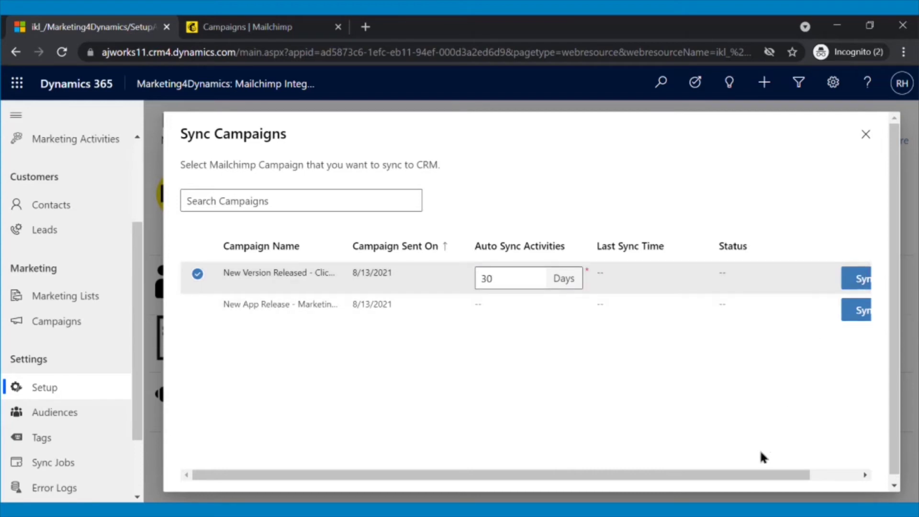
pyautogui.moveTo(762, 474); pyautogui.dragTo(799, 480)
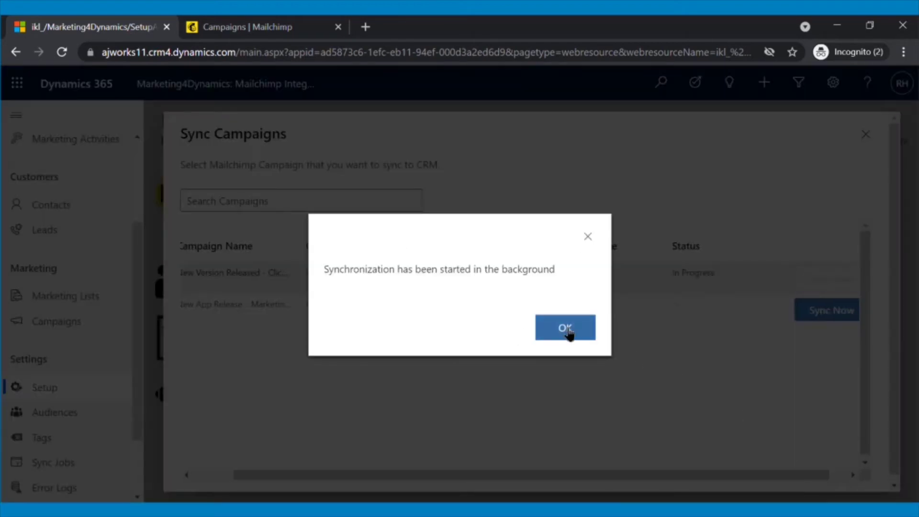
pyautogui.click(566, 327)
pyautogui.click(865, 134)
# Step: Revisit the Click2Export campaign record, then go back to the marketing lists
pyautogui.click(57, 321)
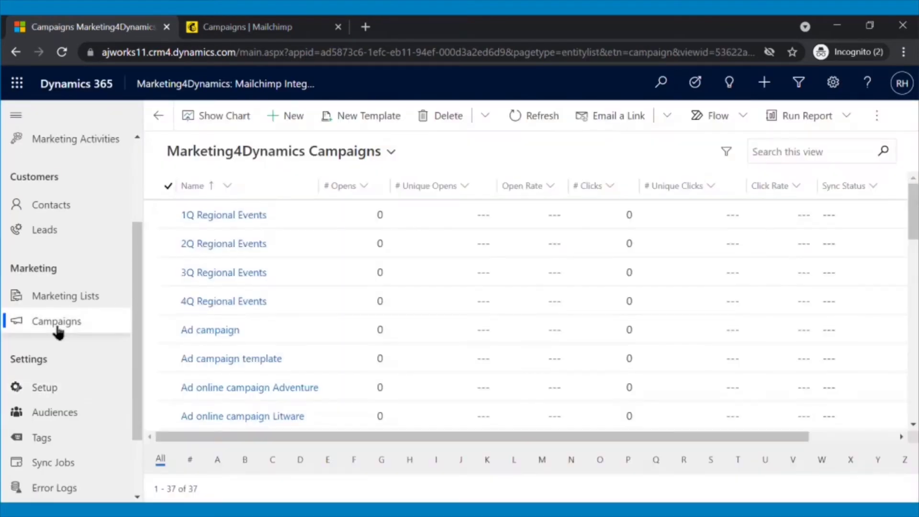
pyautogui.scroll(-5, 333, 317)
pyautogui.click(255, 241)
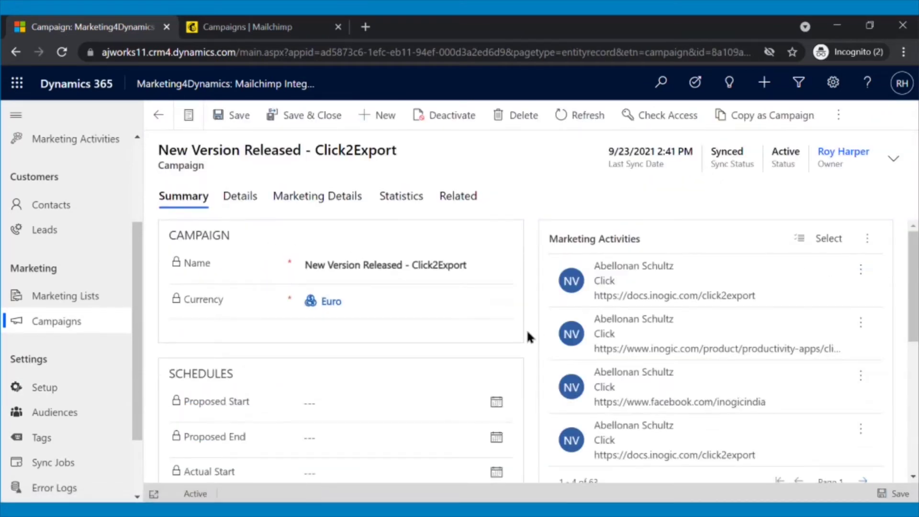
pyautogui.click(158, 115)
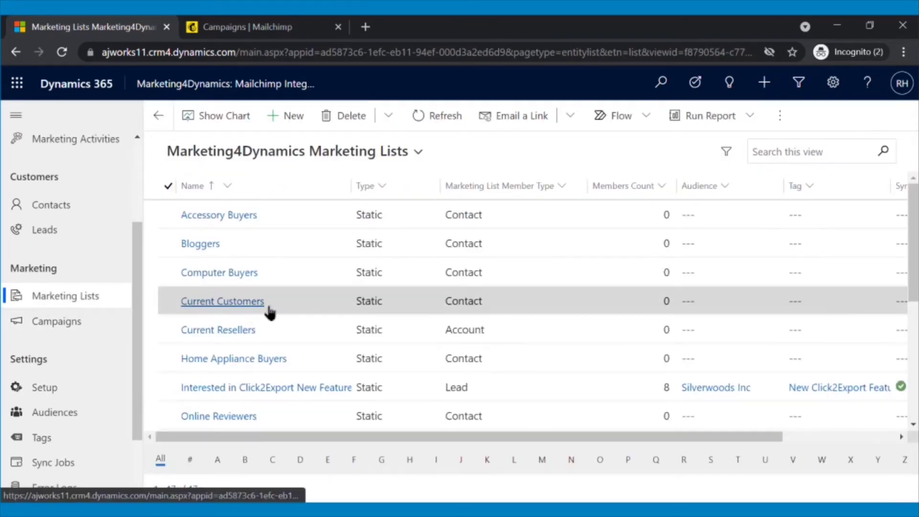
pyautogui.scroll(-5, 287, 309)
# Step: Open the second Silverwood Inc Subscribers member's lead to see its Click2Export click activities
pyautogui.click(287, 330)
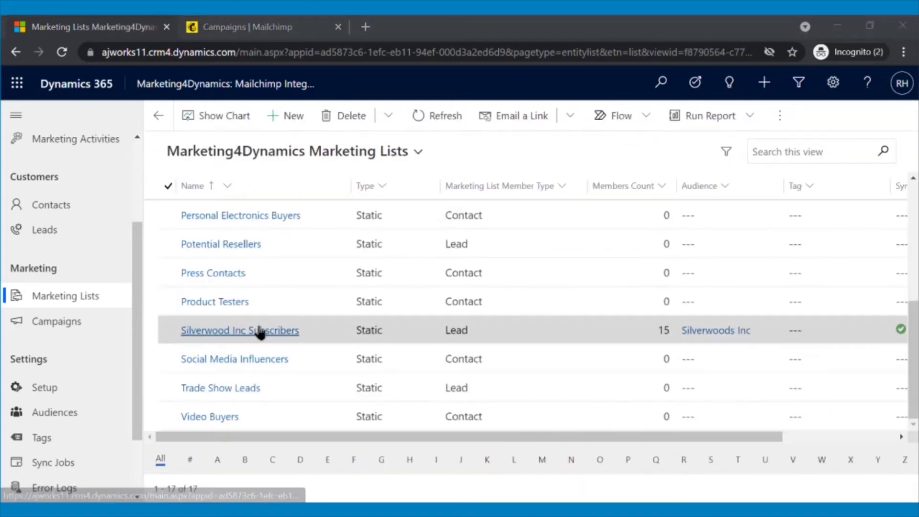
pyautogui.click(259, 331)
pyautogui.click(247, 196)
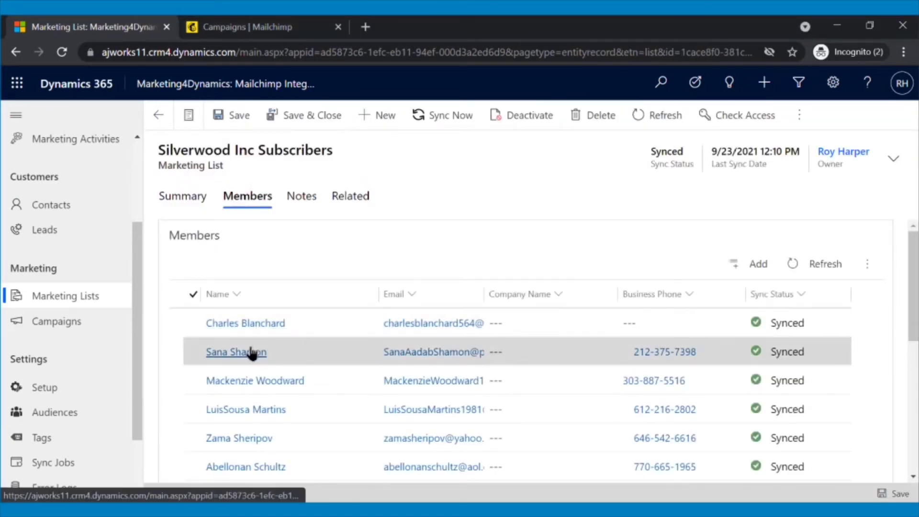
pyautogui.click(238, 351)
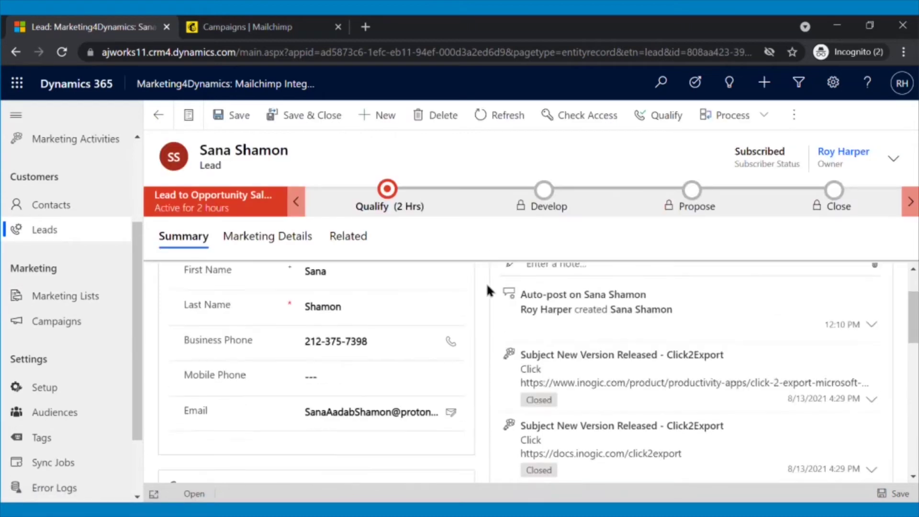
pyautogui.scroll(-3, 486, 289)
pyautogui.scroll(-5, 478, 294)
pyautogui.scroll(-5, 477, 296)
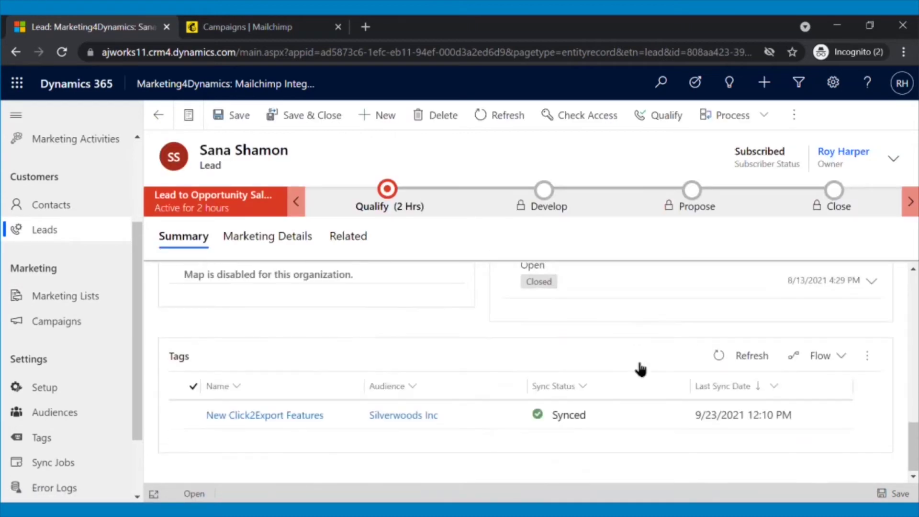
pyautogui.scroll(5, 640, 369)
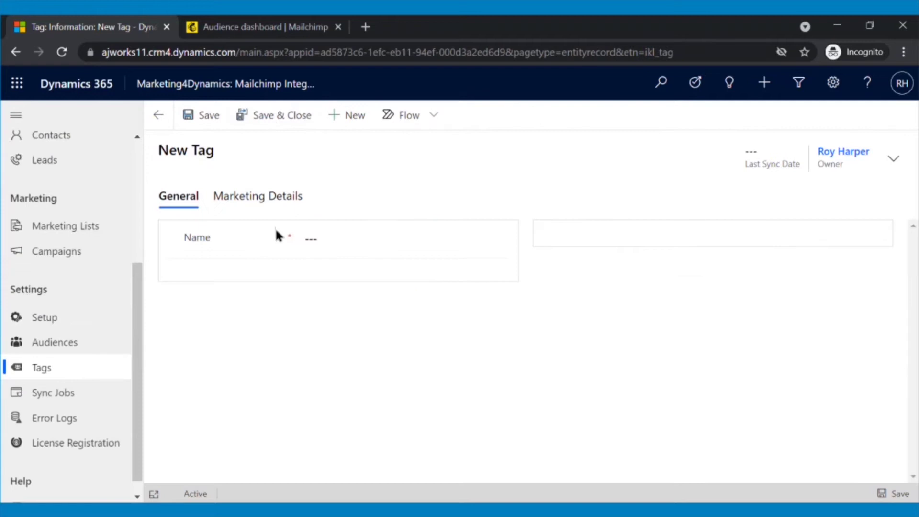
# Step: Assign the New Click2Export Features tag to the Silverwoods Inc audience and save it
pyautogui.click(261, 196)
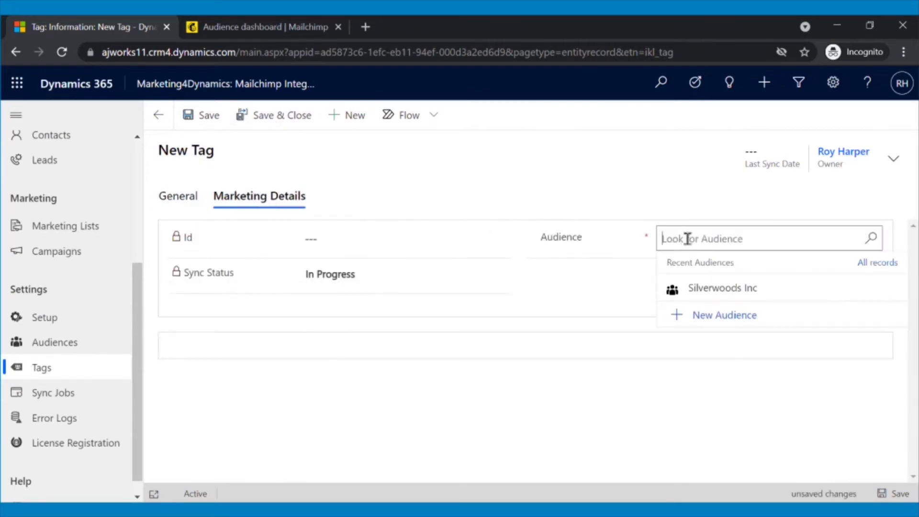
pyautogui.click(707, 287)
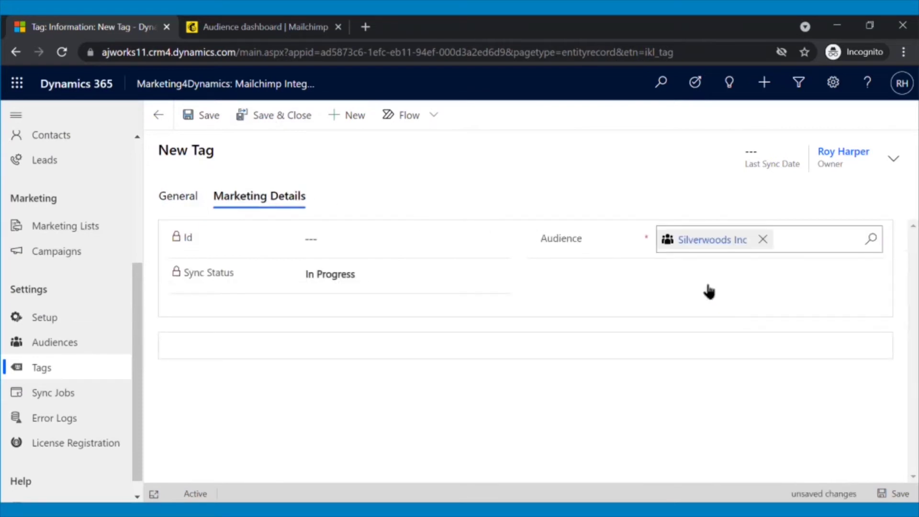
pyautogui.click(239, 116)
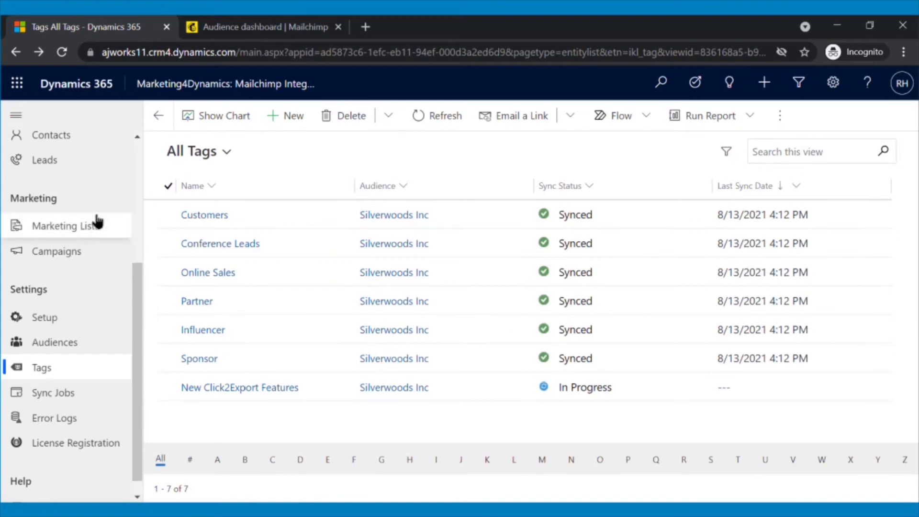
# Step: Start a new marketing list from the Marketing Lists view
pyautogui.click(64, 226)
pyautogui.click(286, 115)
pyautogui.click(258, 280)
# Step: Save the list targeted at Leads, with Silverwoods Inc audience and New Click2Export Features tag
pyautogui.click(256, 427)
pyautogui.click(251, 486)
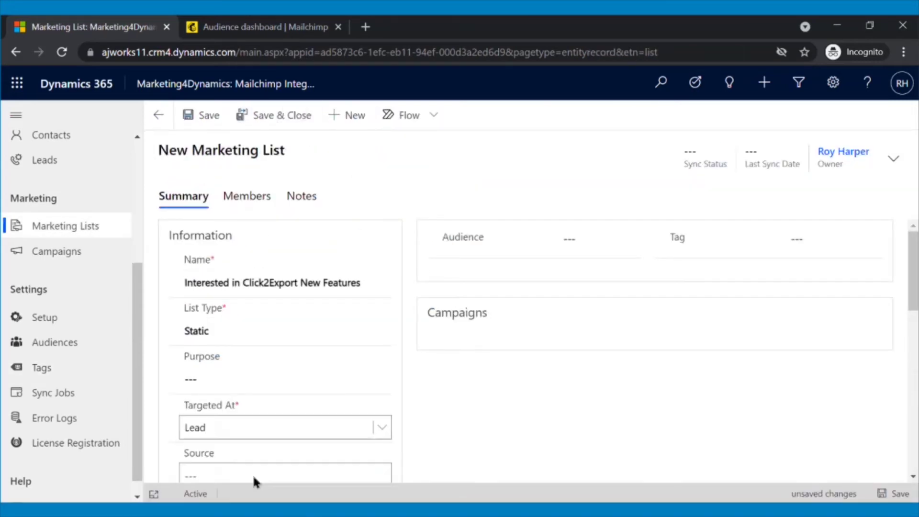
pyautogui.click(586, 245)
pyautogui.click(639, 289)
pyautogui.click(826, 238)
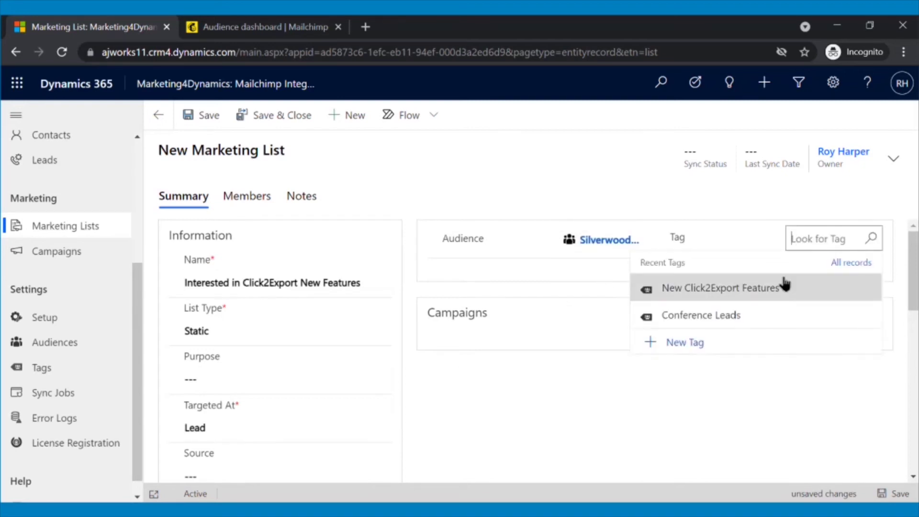
pyautogui.click(785, 287)
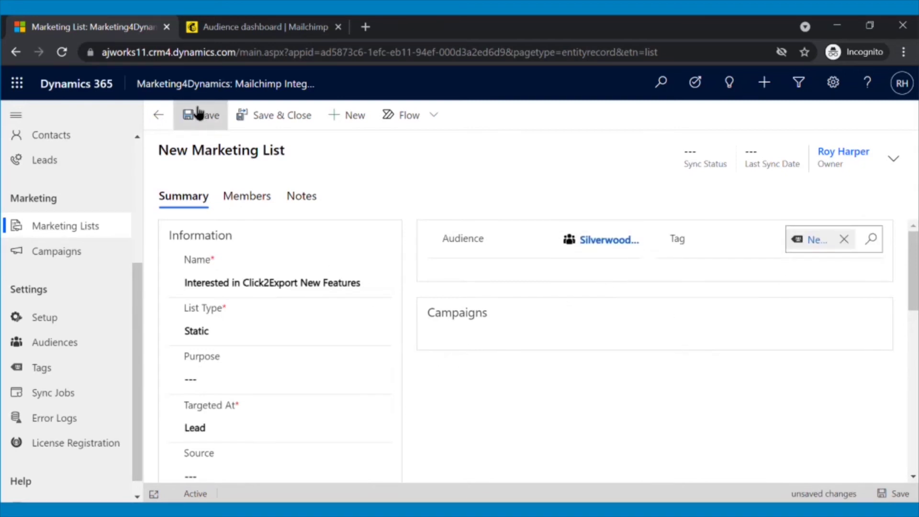
pyautogui.click(204, 116)
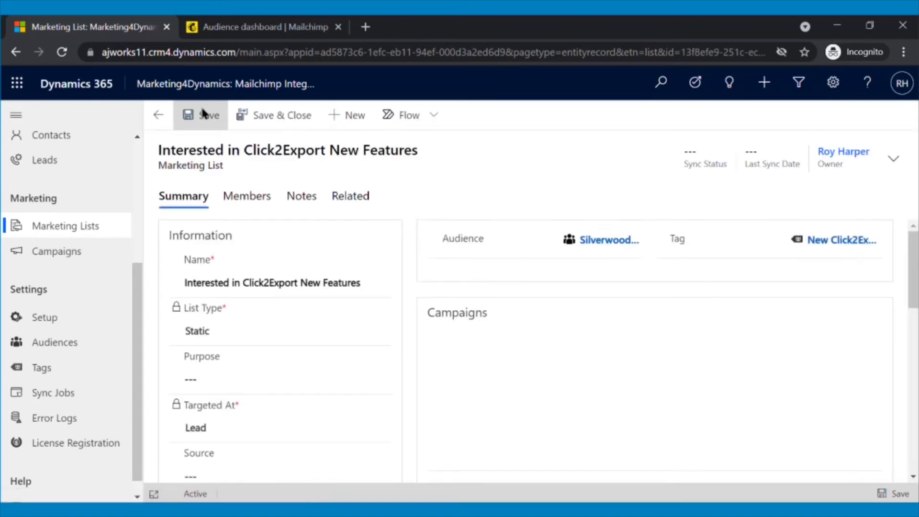
# Step: Add lead members to the list and sync it to Mailchimp
pyautogui.click(246, 195)
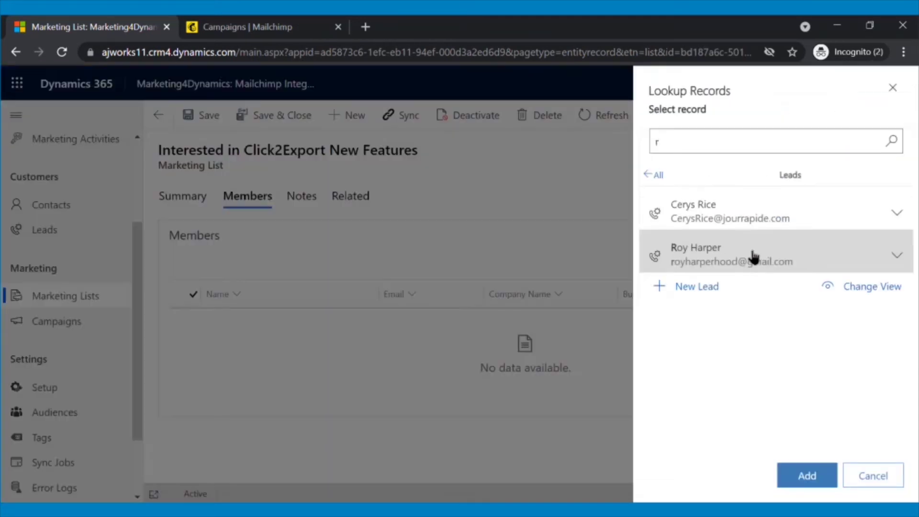
pyautogui.click(753, 257)
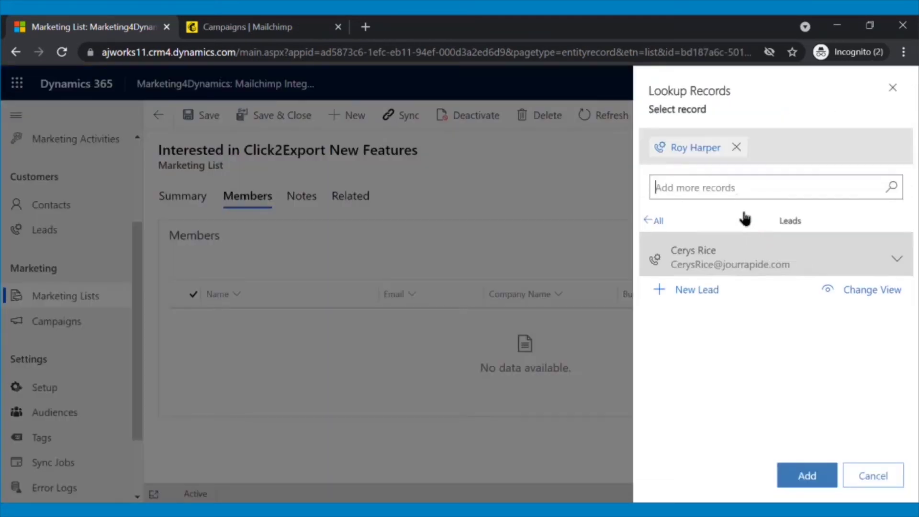
pyautogui.click(807, 476)
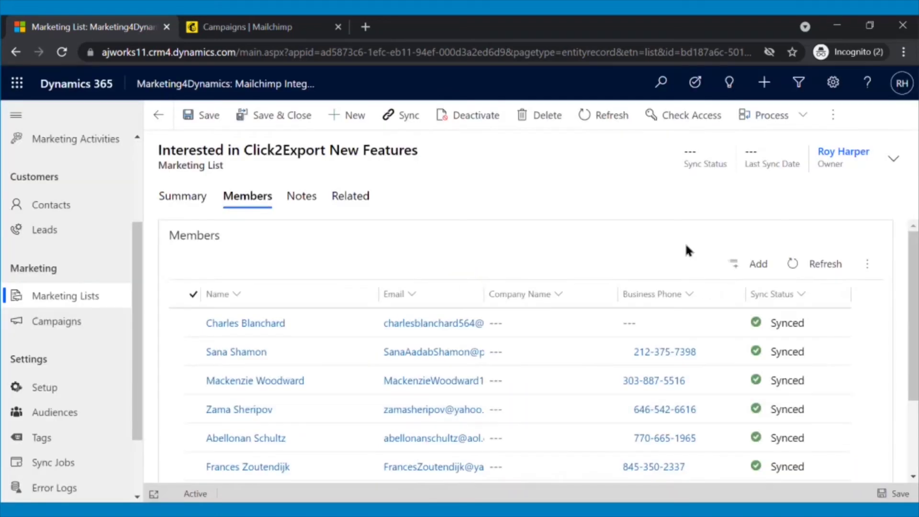
pyautogui.click(408, 115)
pyautogui.click(510, 358)
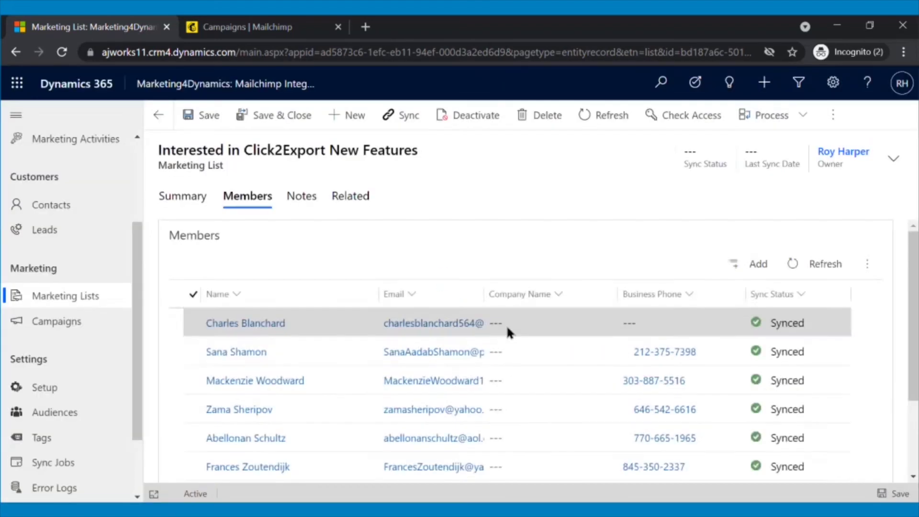
pyautogui.scroll(-3, 507, 325)
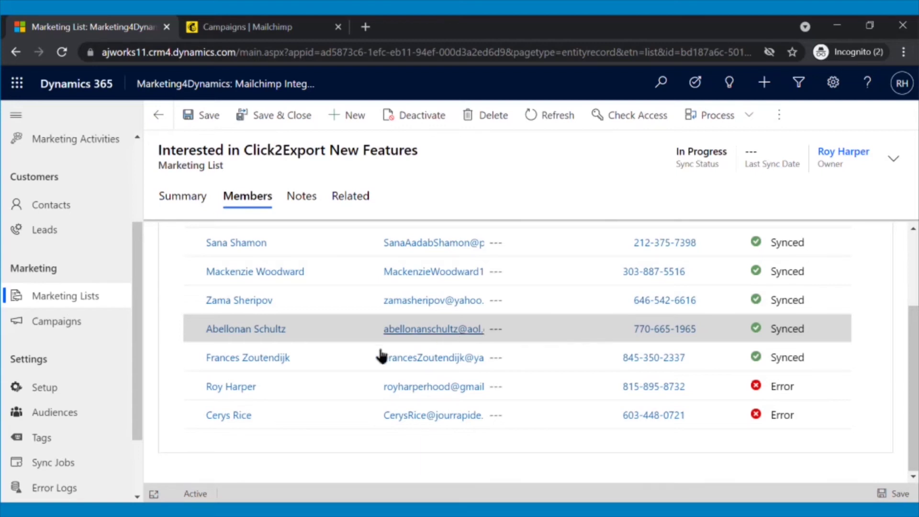
# Step: Read Roy Harper's failed sync job error, then reopen his lead from Leads
pyautogui.click(221, 387)
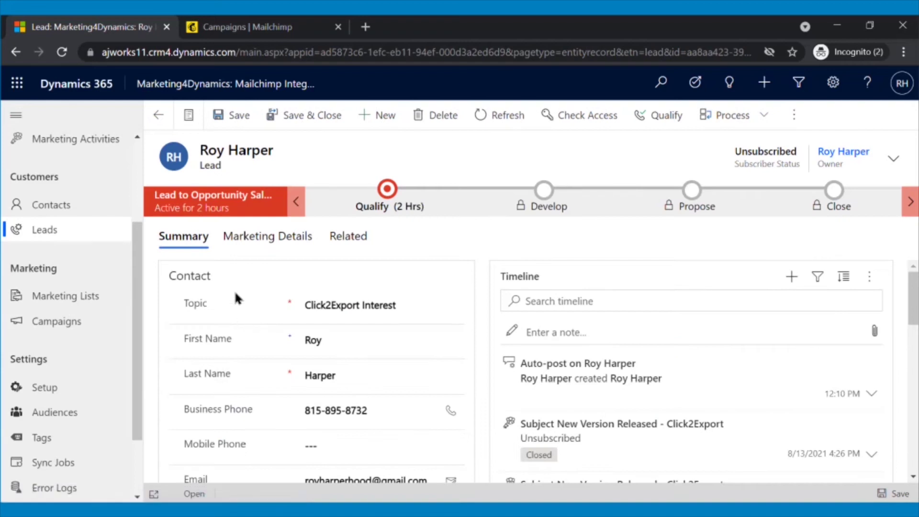
pyautogui.click(266, 237)
pyautogui.scroll(-3, 445, 345)
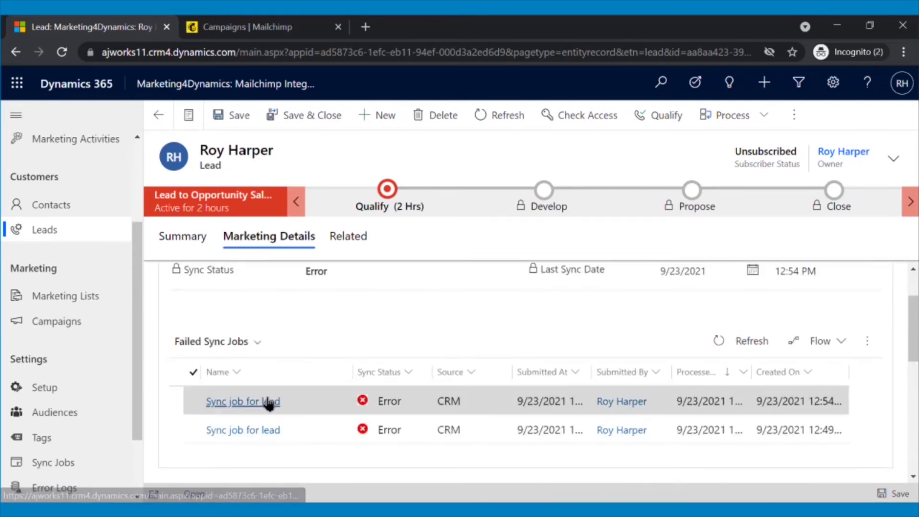
pyautogui.click(243, 402)
pyautogui.scroll(-3, 268, 406)
pyautogui.scroll(-3, 268, 406)
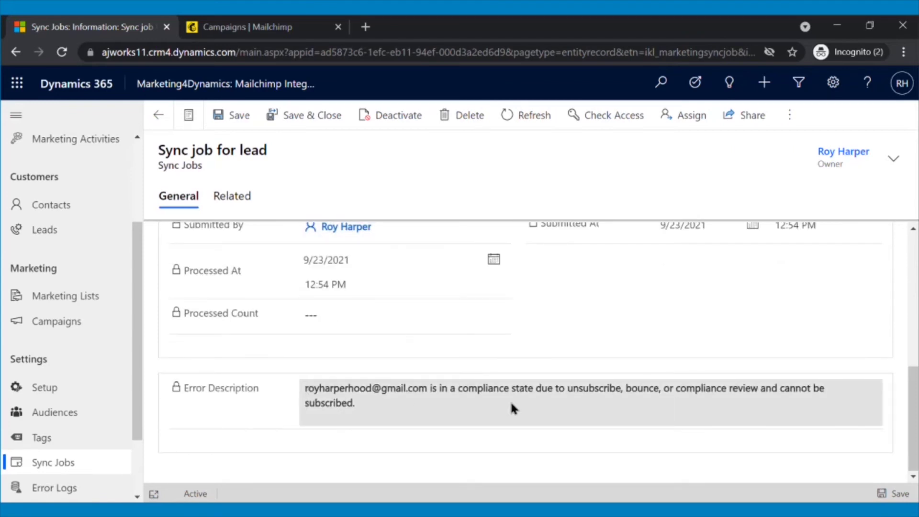
pyautogui.scroll(5, 511, 400)
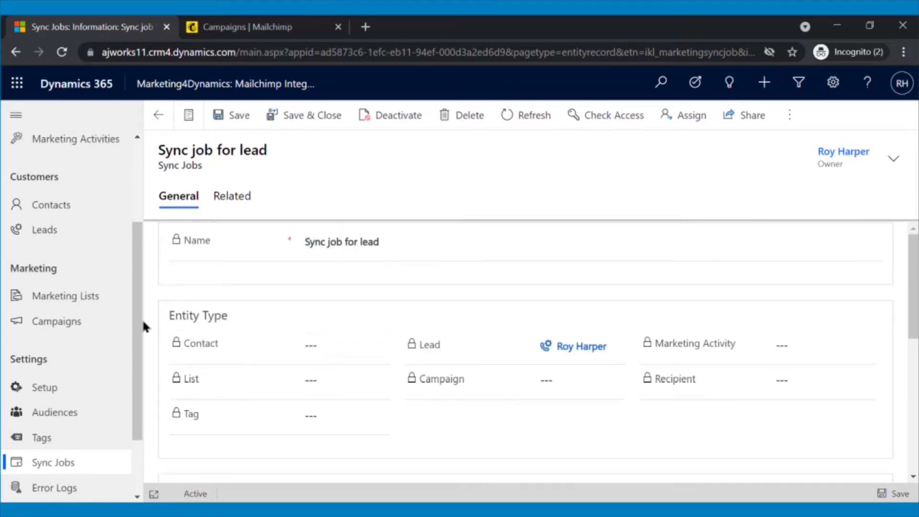
pyautogui.click(45, 230)
pyautogui.scroll(-3, 283, 339)
pyautogui.click(205, 294)
# Step: Review Roy Harper's Unsubscribed subscription details, then return to Marketing Lists
pyautogui.click(267, 235)
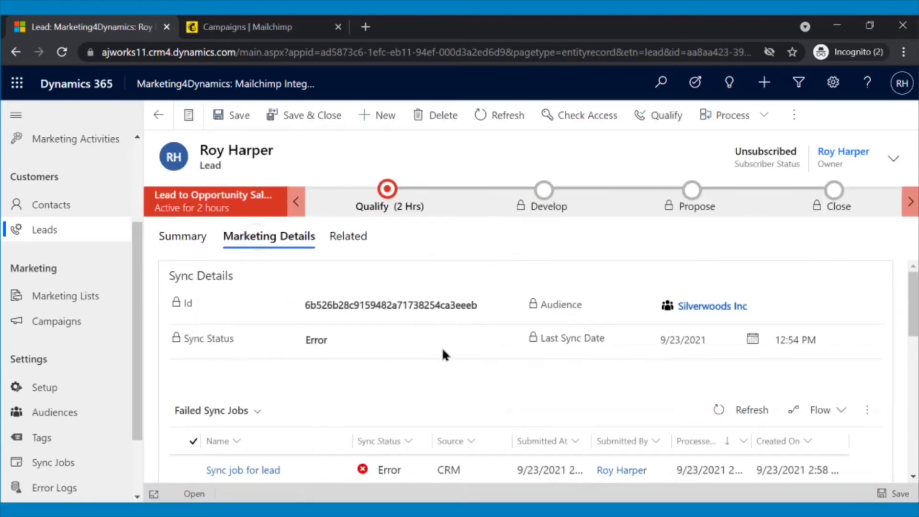
pyautogui.scroll(-5, 461, 387)
pyautogui.scroll(-1, 490, 382)
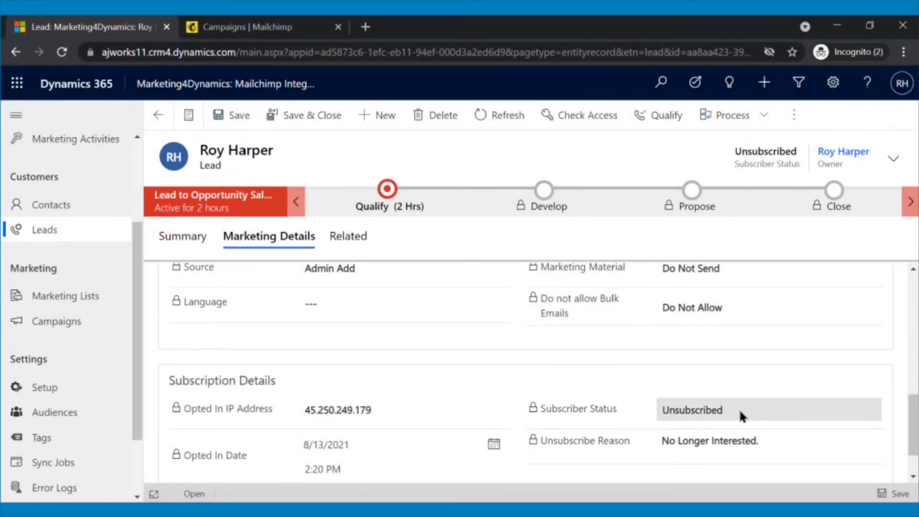
pyautogui.scroll(1, 740, 414)
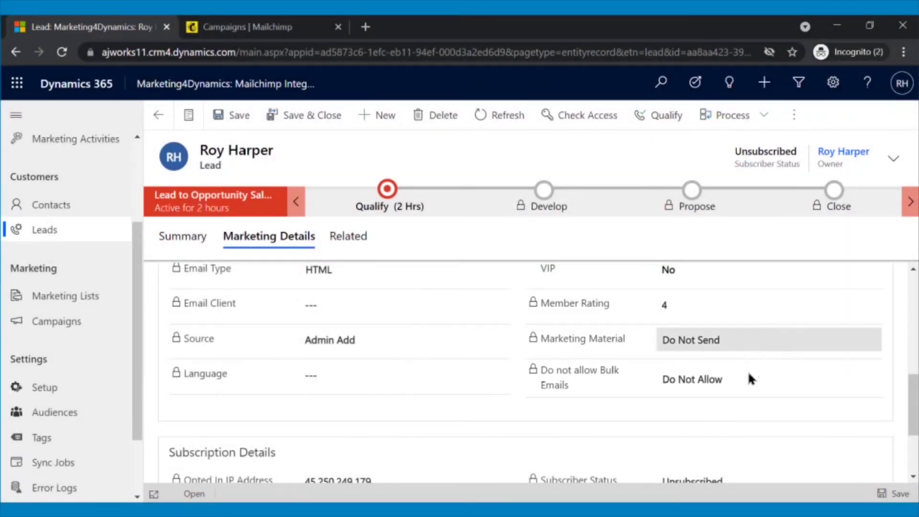
pyautogui.scroll(1, 645, 416)
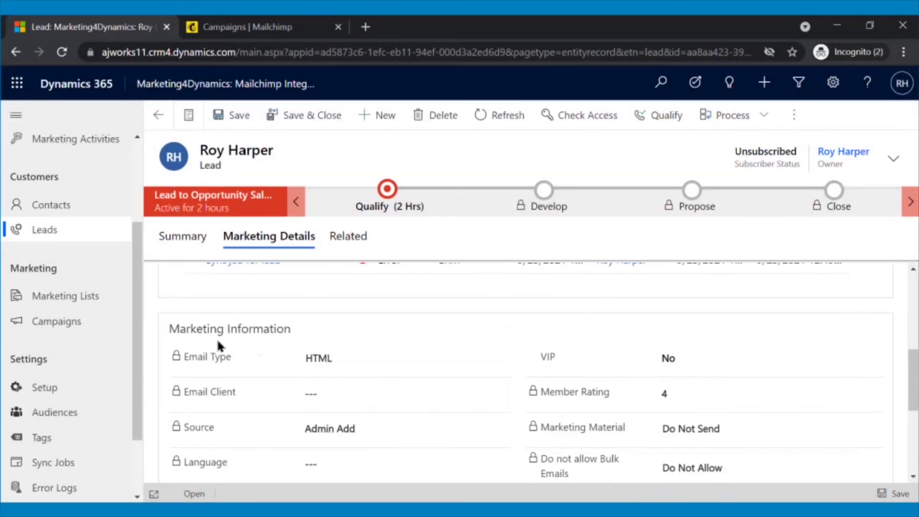
pyautogui.click(107, 297)
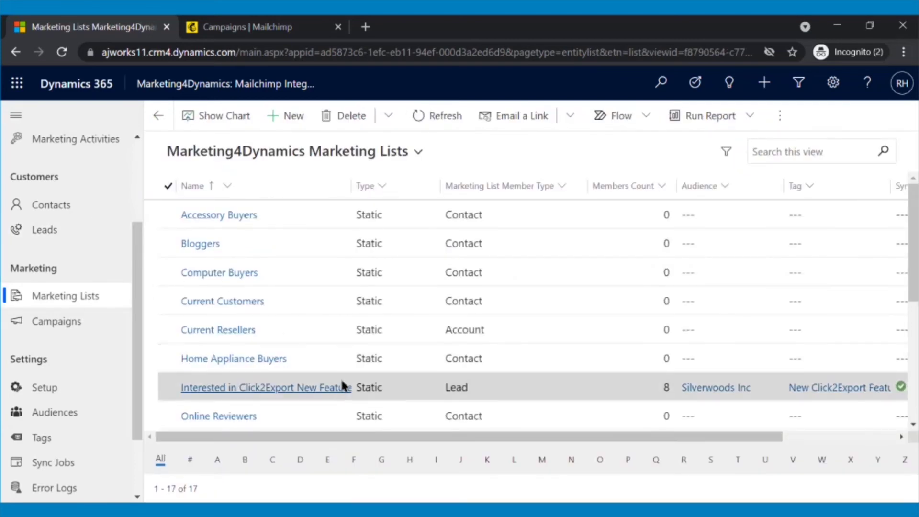
# Step: Remove the two Error members from Interested in Click2Export New Features and resync the list
pyautogui.click(323, 388)
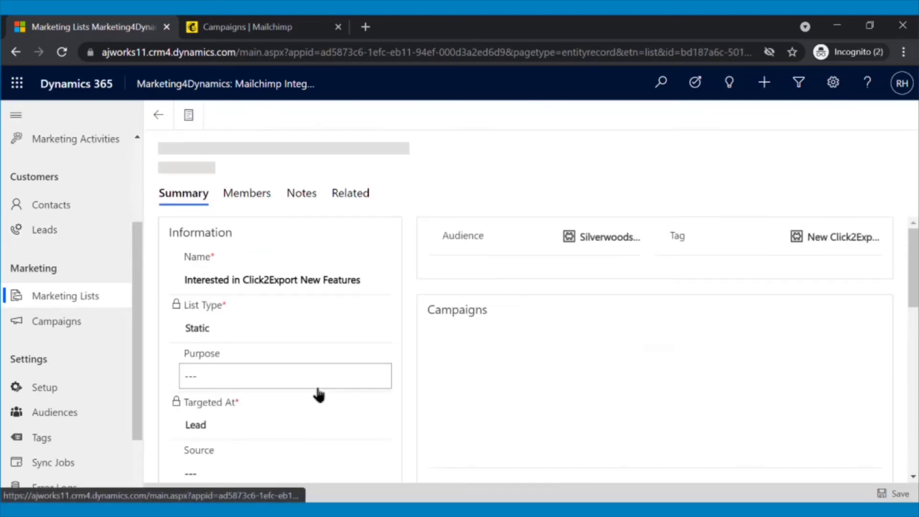
pyautogui.click(246, 196)
pyautogui.scroll(-3, 503, 324)
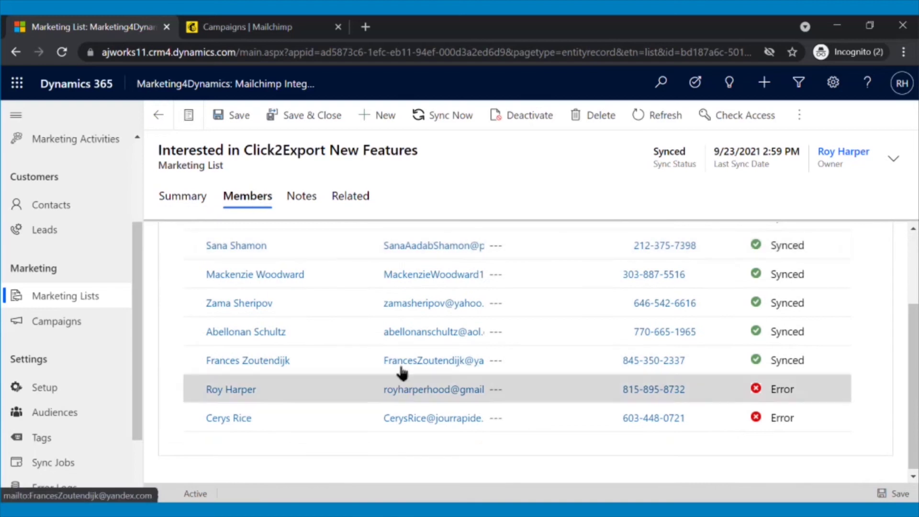
pyautogui.click(188, 389)
pyautogui.click(194, 417)
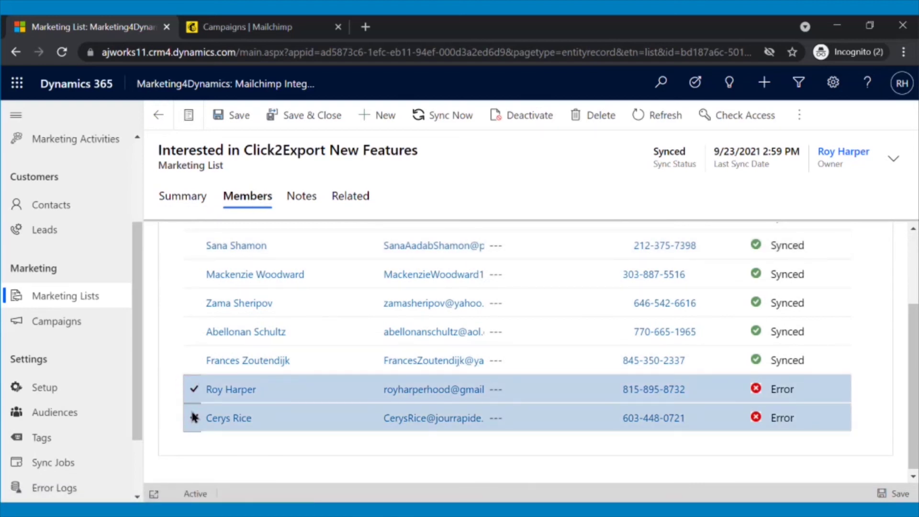
pyautogui.scroll(3, 502, 324)
pyautogui.click(866, 266)
pyautogui.click(772, 378)
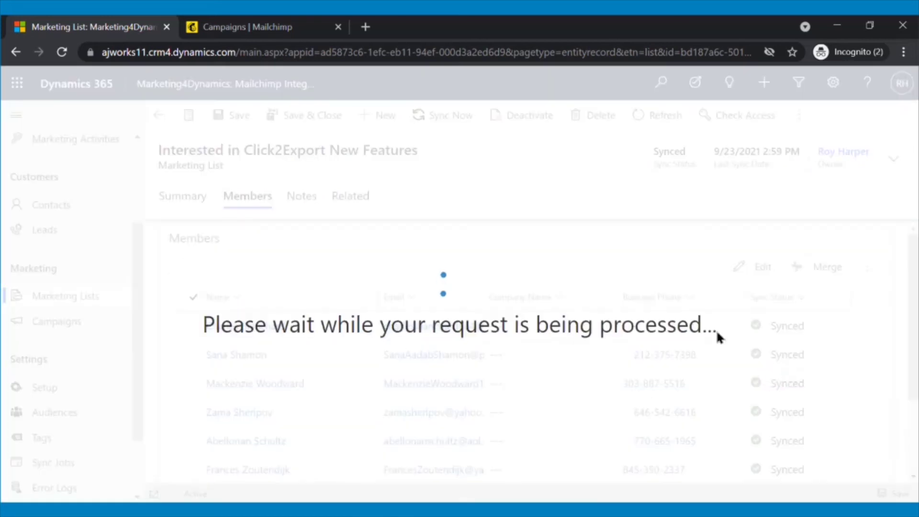
pyautogui.click(442, 115)
pyautogui.click(509, 357)
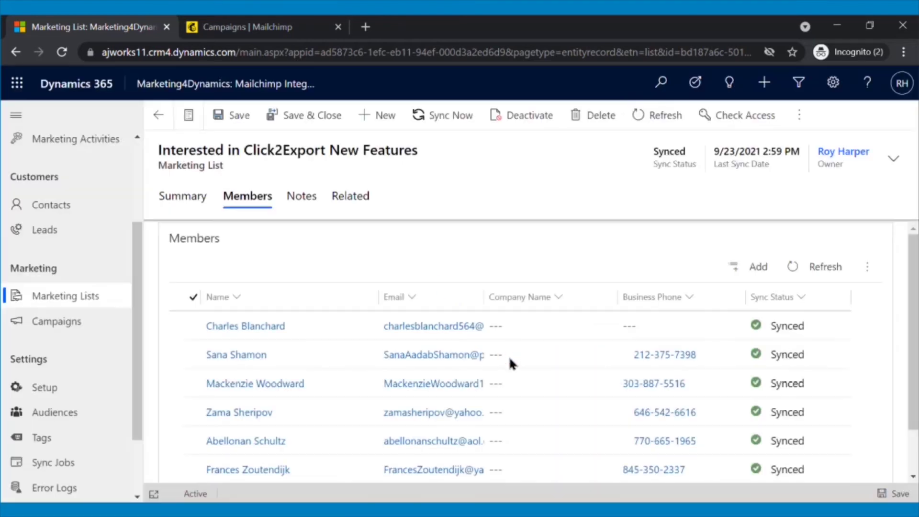
# Step: In Mailchimp, create a Regular email campaign named 'New Features in Click2Export'
pyautogui.click(220, 26)
pyautogui.click(840, 118)
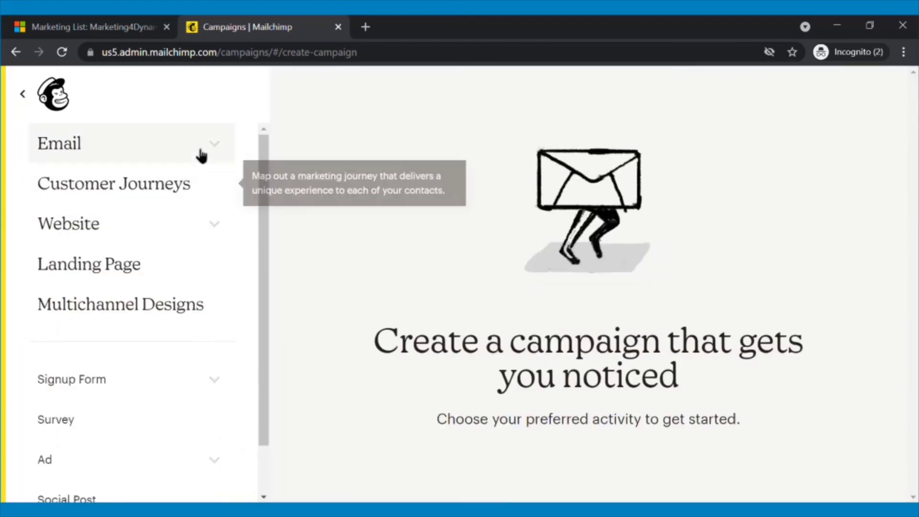
pyautogui.click(209, 143)
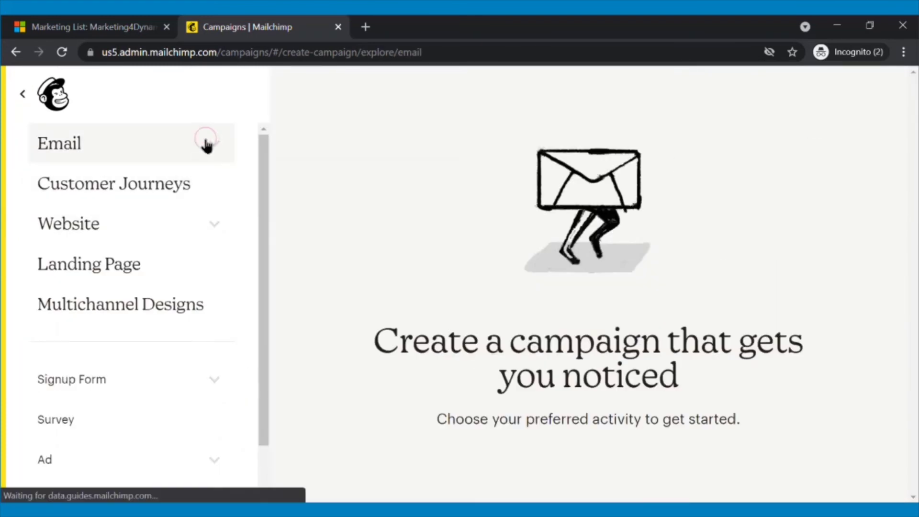
pyautogui.click(152, 188)
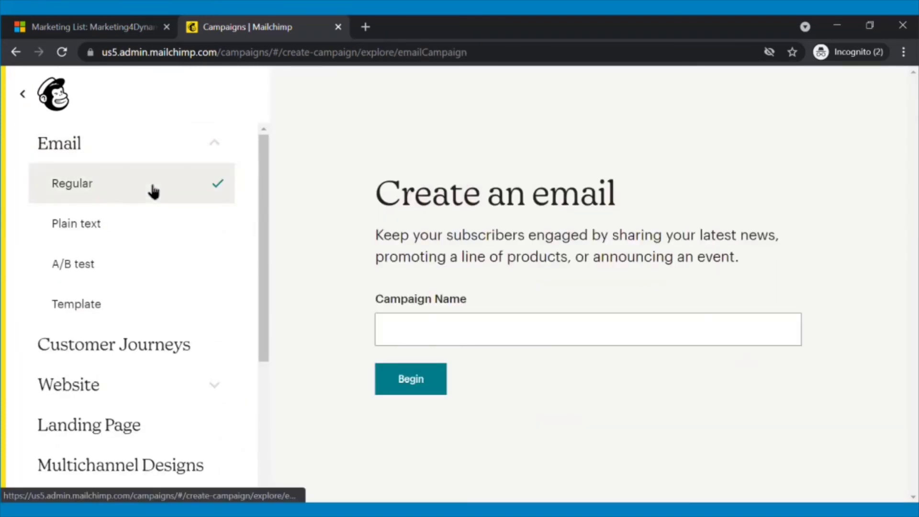
pyautogui.click(412, 328)
pyautogui.write('New Features in Click2Export')
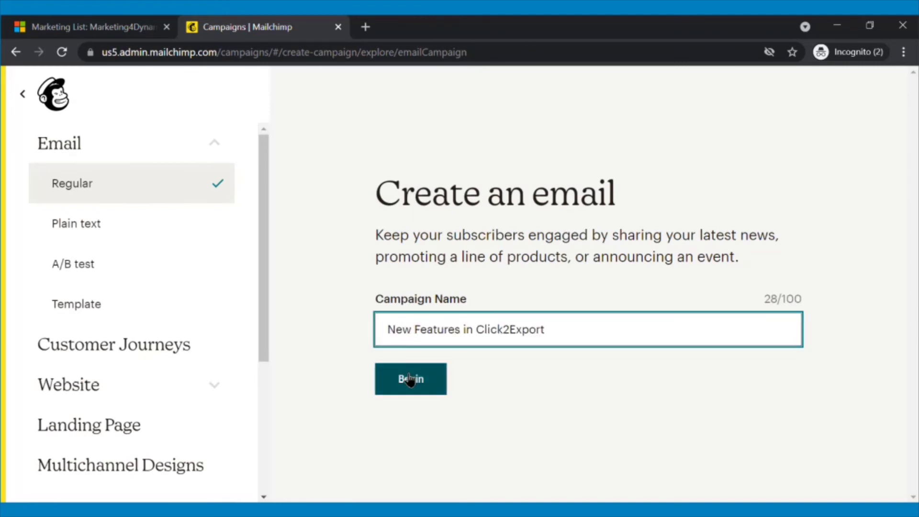
pyautogui.click(411, 379)
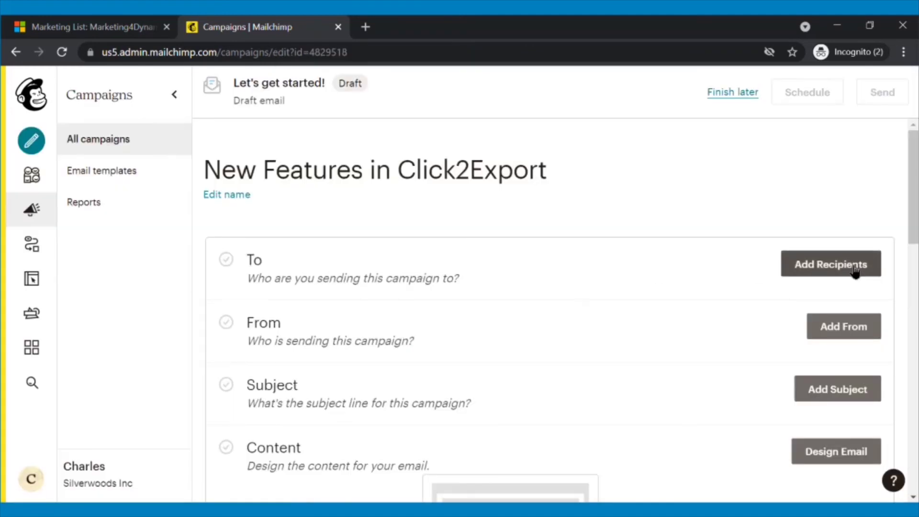
# Step: Set the campaign recipients to Silverwoods Inc's New Click2Export Features tag (6 recipients)
pyautogui.click(831, 265)
pyautogui.click(697, 330)
pyautogui.click(583, 453)
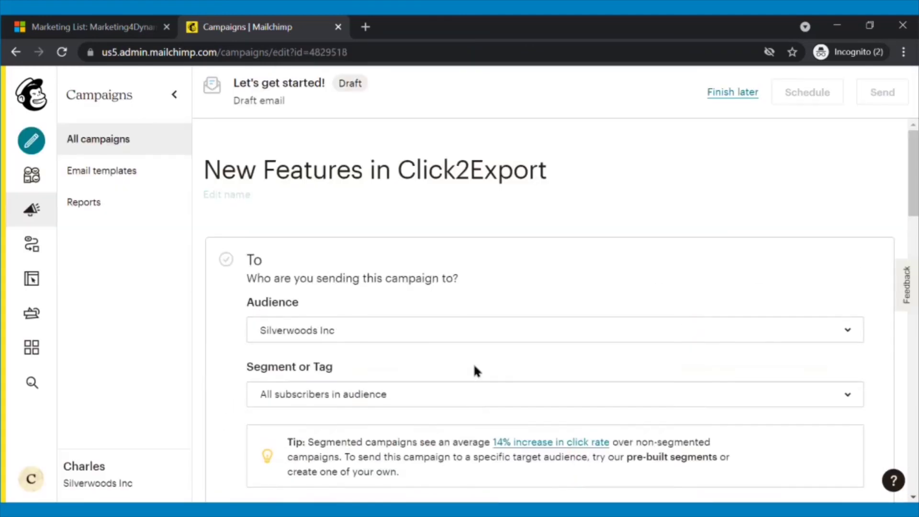
pyautogui.click(477, 393)
pyautogui.scroll(-5, 460, 345)
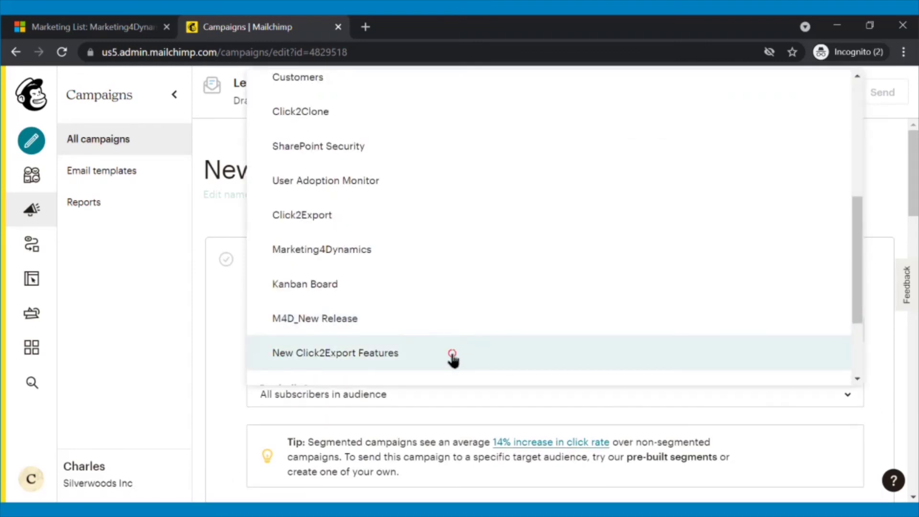
pyautogui.click(452, 357)
pyautogui.scroll(-3, 446, 371)
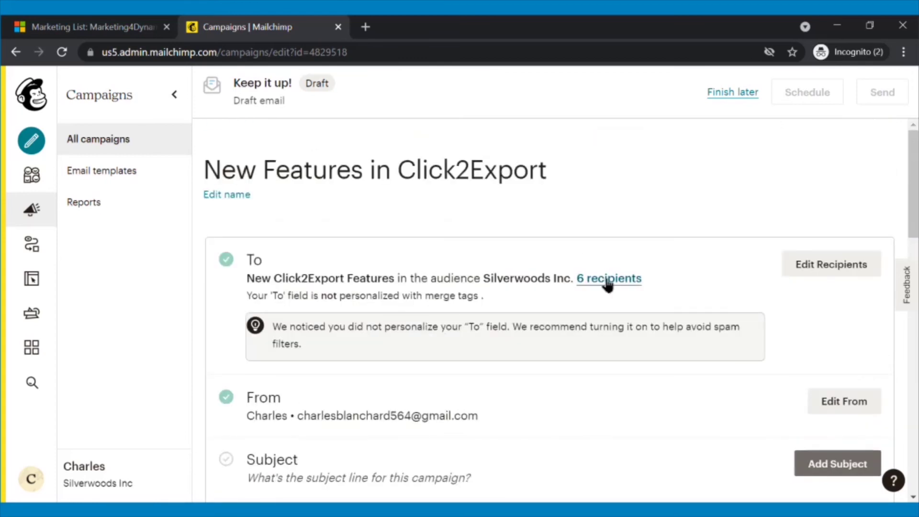
pyautogui.click(606, 280)
pyautogui.scroll(-3, 394, 314)
pyautogui.scroll(3, 393, 314)
pyautogui.scroll(-3, 393, 315)
pyautogui.scroll(-1, 394, 314)
pyautogui.click(588, 126)
pyautogui.scroll(-1, 581, 313)
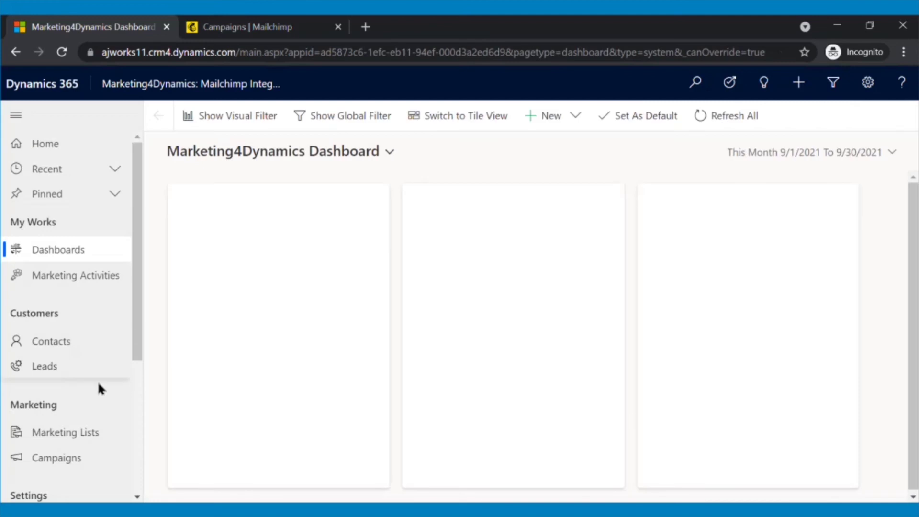
pyautogui.scroll(-3, 97, 381)
# Step: Sync New Features in Click2Export into Dynamics with a 30-day activity sync period
pyautogui.click(75, 310)
pyautogui.click(747, 401)
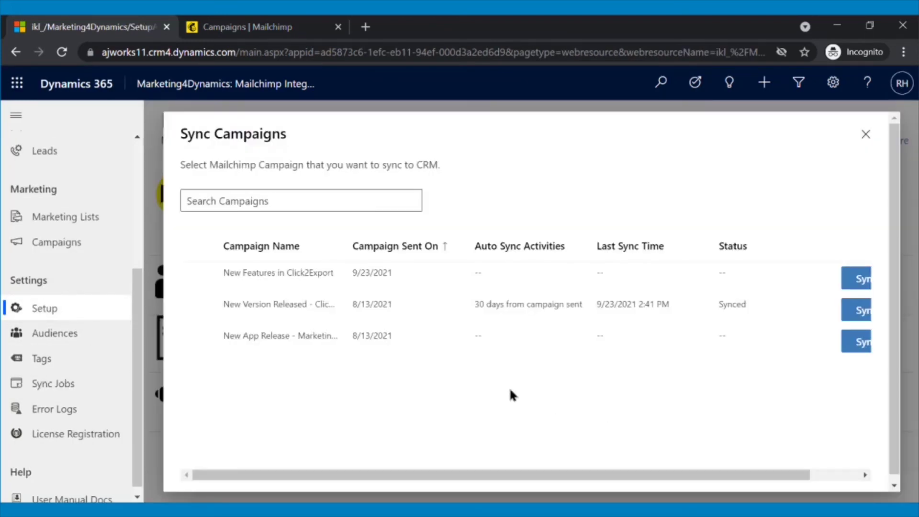
pyautogui.click(621, 272)
pyautogui.click(511, 279)
pyautogui.write('30')
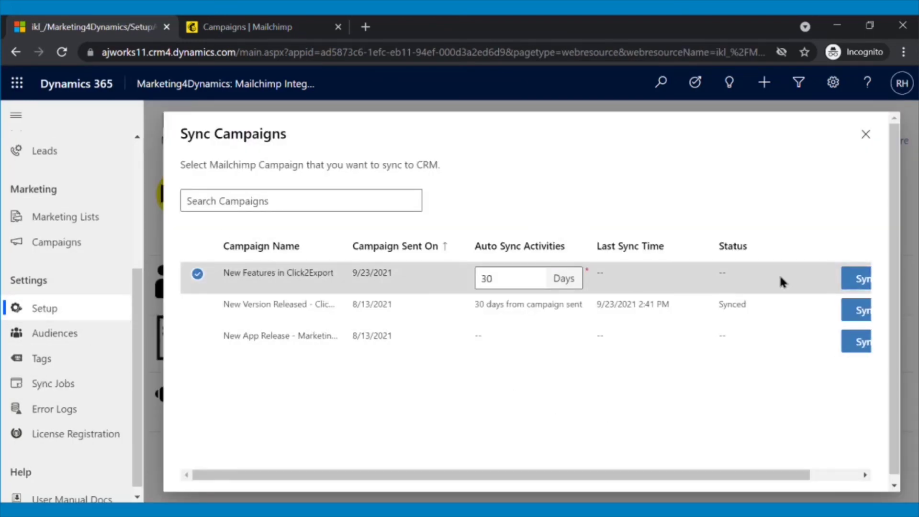
pyautogui.click(858, 278)
pyautogui.click(579, 328)
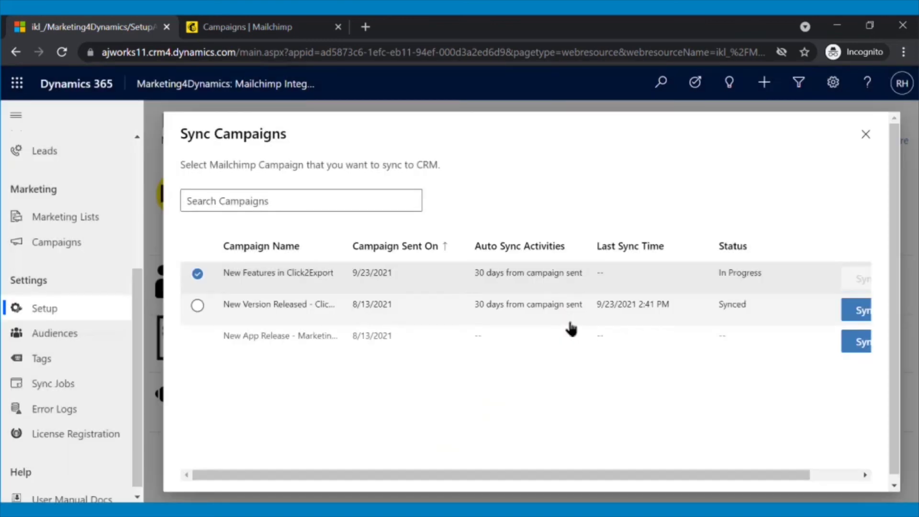
# Step: View the 100% open and click rates on the New Features in Click2Export campaign record
pyautogui.click(867, 136)
pyautogui.click(57, 242)
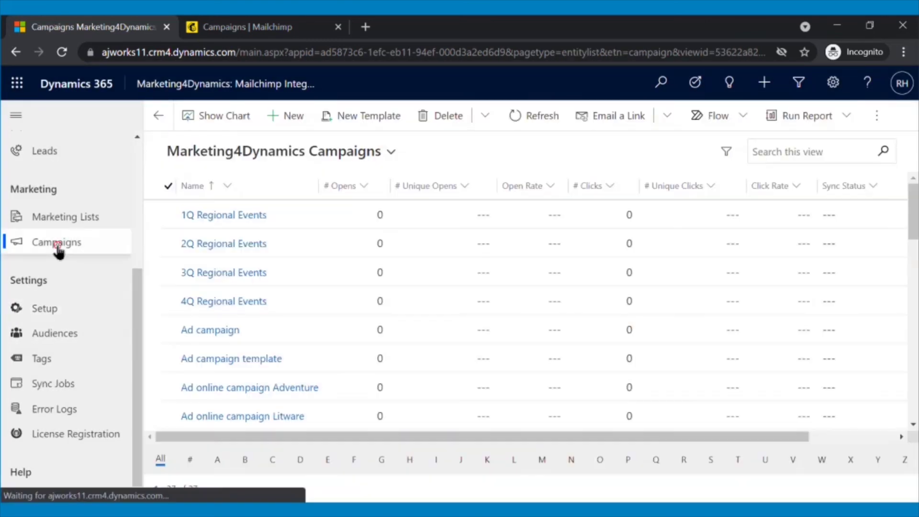
pyautogui.scroll(-5, 312, 328)
pyautogui.scroll(-3, 309, 324)
pyautogui.click(295, 327)
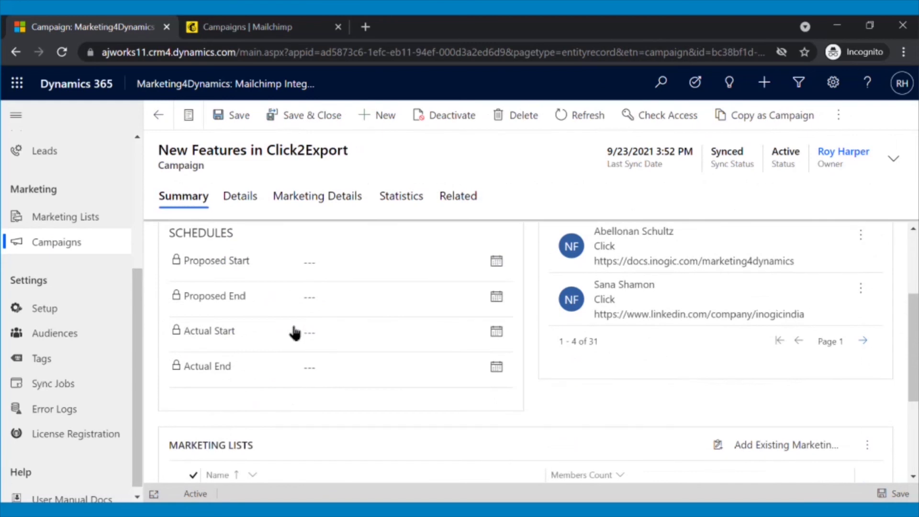
pyautogui.scroll(-5, 358, 247)
pyautogui.click(401, 195)
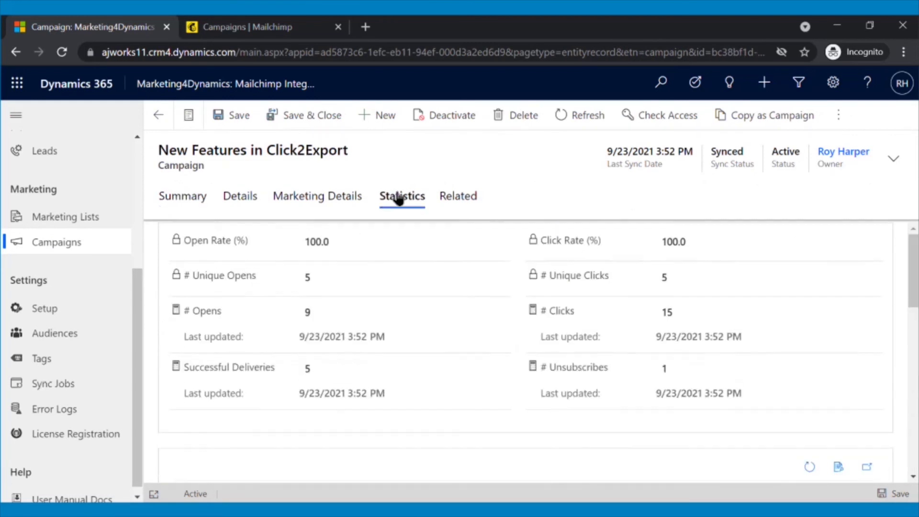
pyautogui.scroll(-4, 512, 273)
pyautogui.scroll(-4, 512, 273)
pyautogui.scroll(-4, 512, 274)
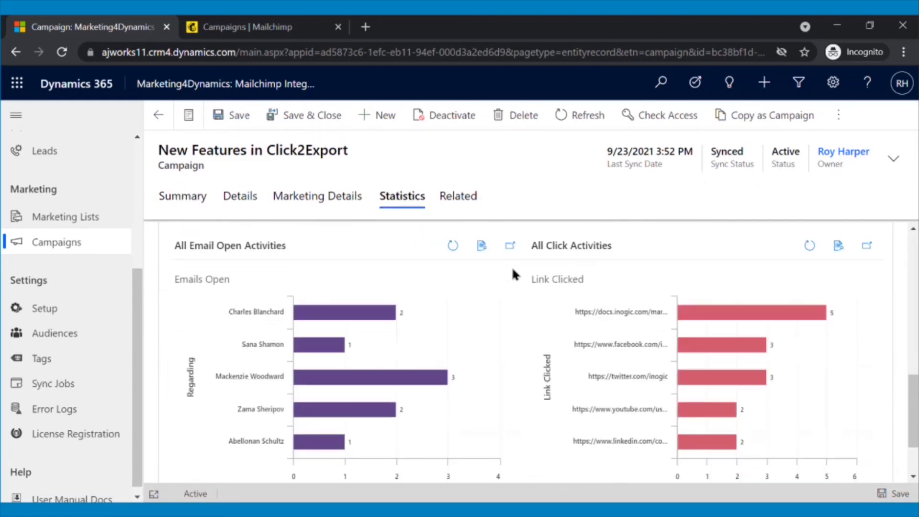
pyautogui.scroll(-3, 512, 273)
pyautogui.scroll(-1, 512, 273)
pyautogui.scroll(4, 511, 273)
pyautogui.scroll(4, 513, 273)
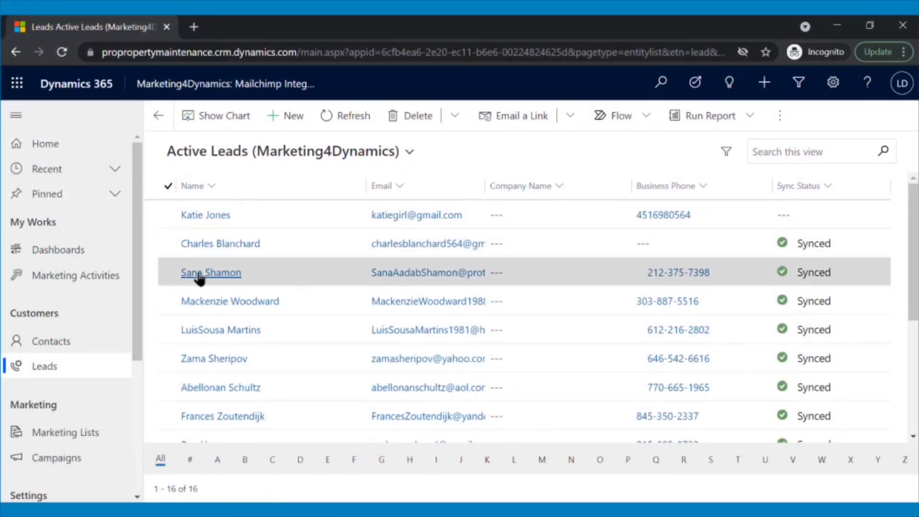
pyautogui.click(202, 274)
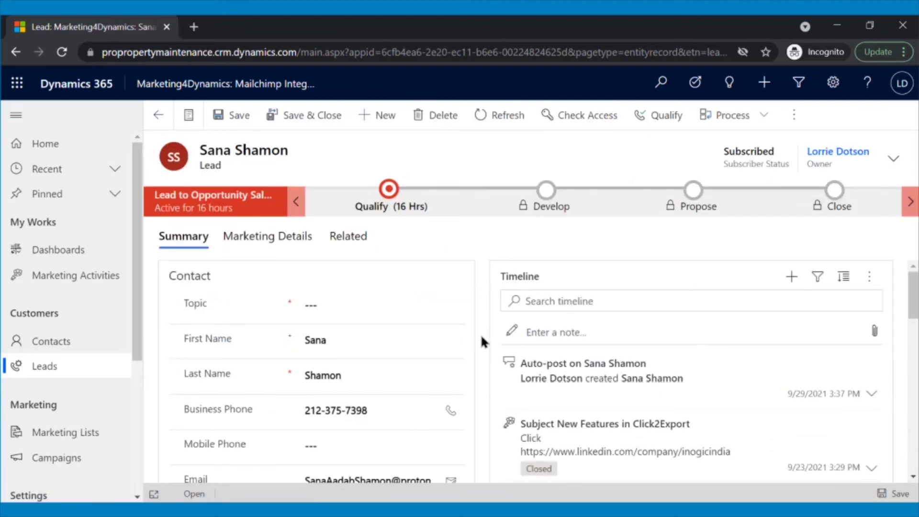
pyautogui.scroll(-2, 480, 334)
pyautogui.scroll(-2, 481, 334)
pyautogui.scroll(-2, 481, 334)
pyautogui.scroll(-2, 481, 334)
pyautogui.scroll(-3, 480, 334)
pyautogui.scroll(-3, 480, 334)
pyautogui.scroll(-2, 480, 334)
pyautogui.scroll(-1, 480, 334)
pyautogui.scroll(1, 480, 334)
pyautogui.scroll(-2, 481, 334)
pyautogui.click(522, 429)
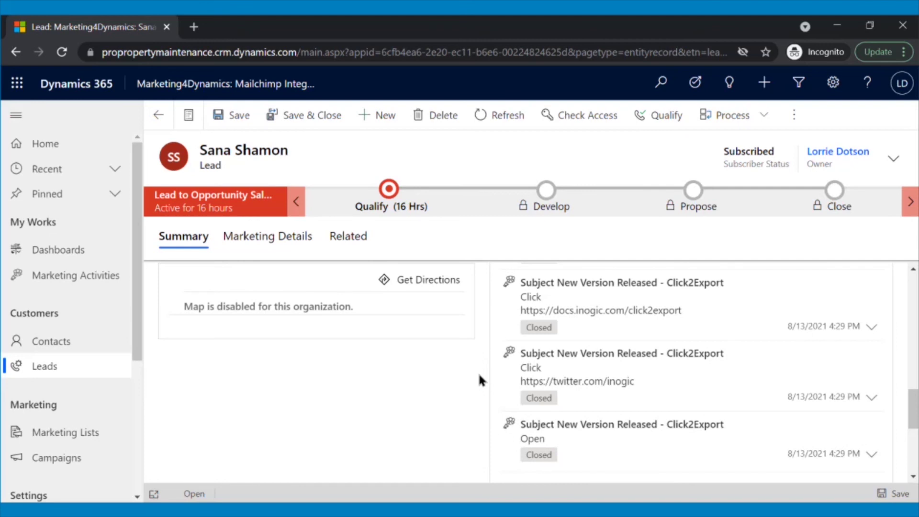
pyautogui.scroll(3, 479, 372)
pyautogui.scroll(3, 478, 372)
pyautogui.scroll(3, 478, 372)
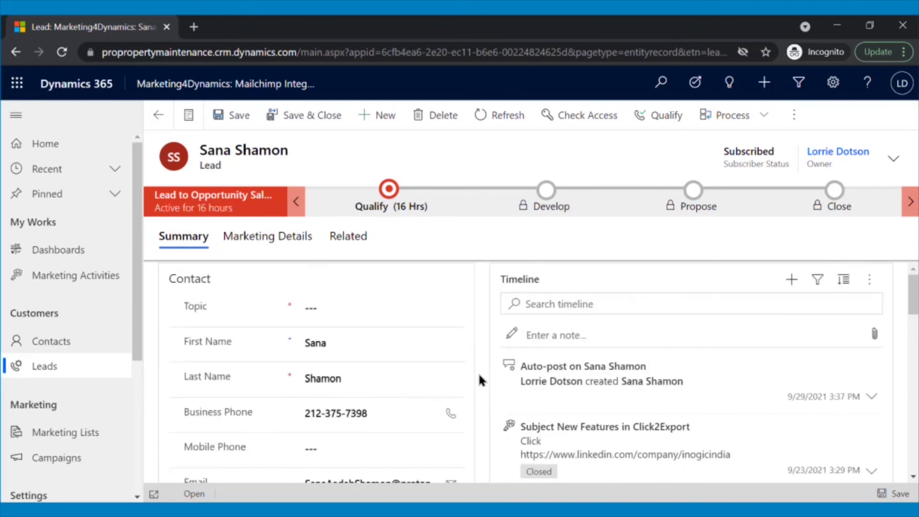